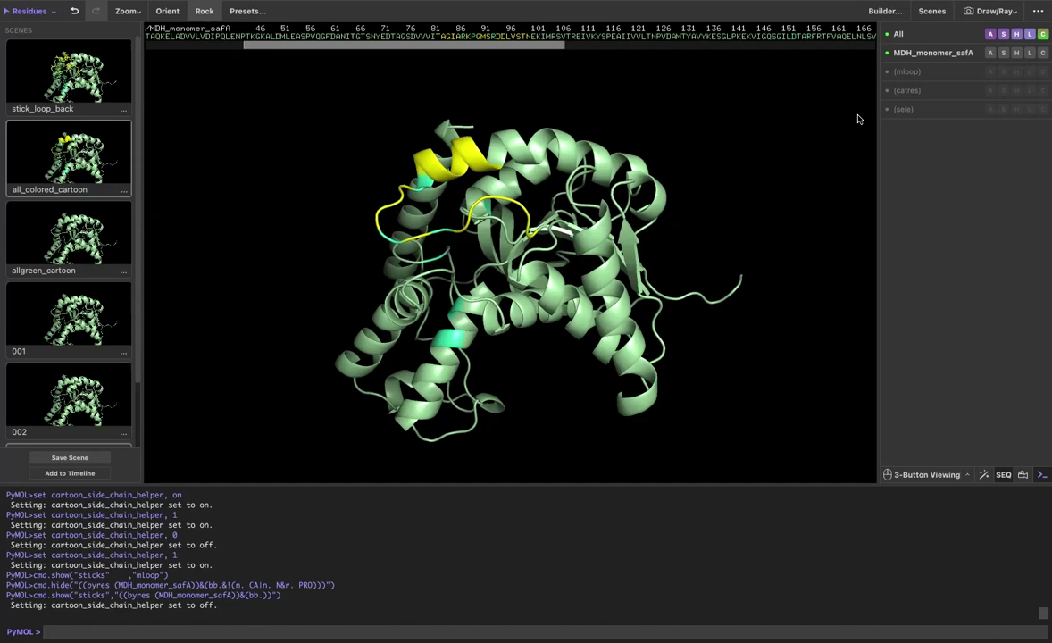
# Enable the (catres) selection to mark the catalytic residues on MDH_monomer_safA
pyautogui.click(923, 93)
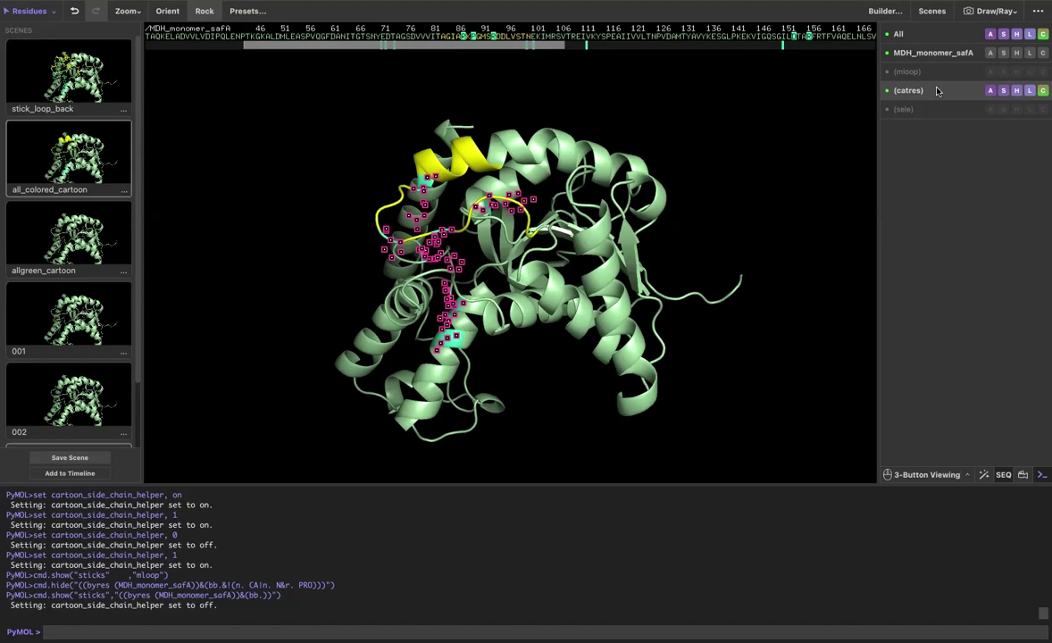
# Show the (catres) catalytic residues as sticks, then disable the selection markers
pyautogui.click(1004, 92)
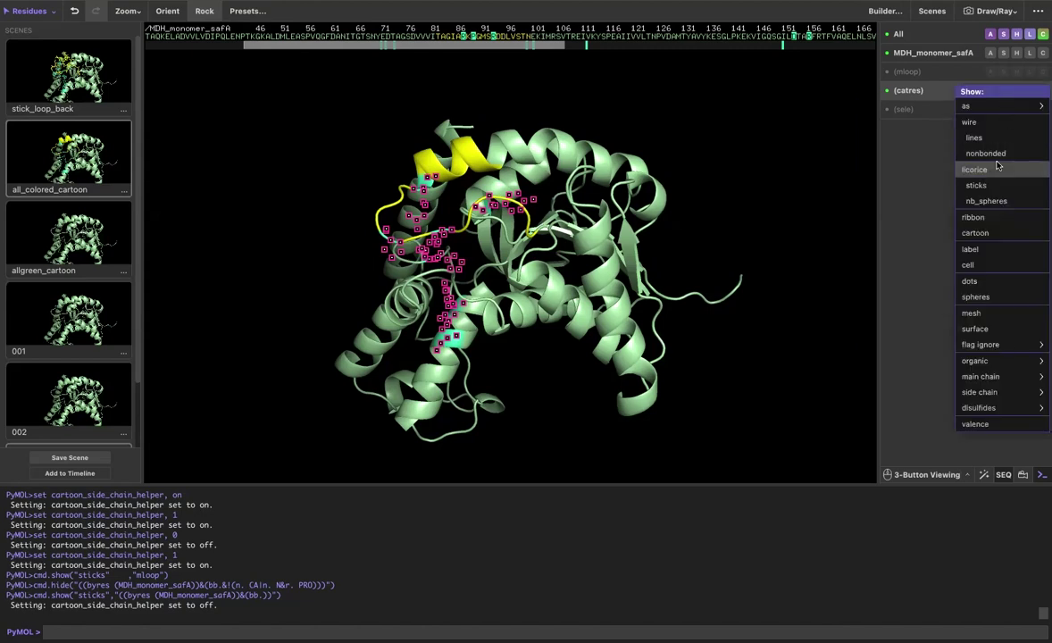
pyautogui.click(977, 185)
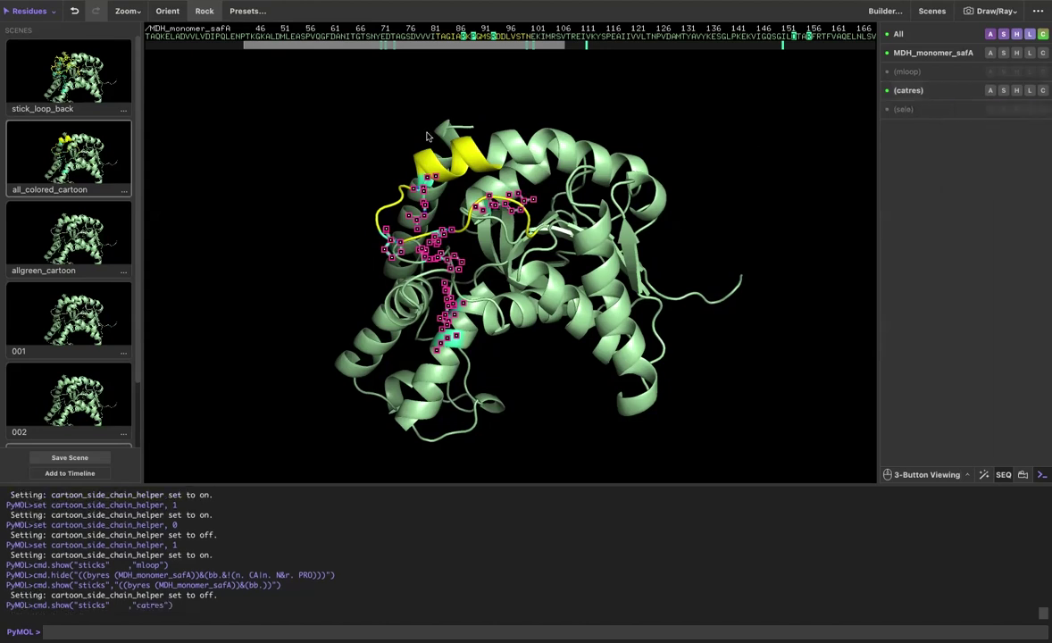
pyautogui.click(398, 141)
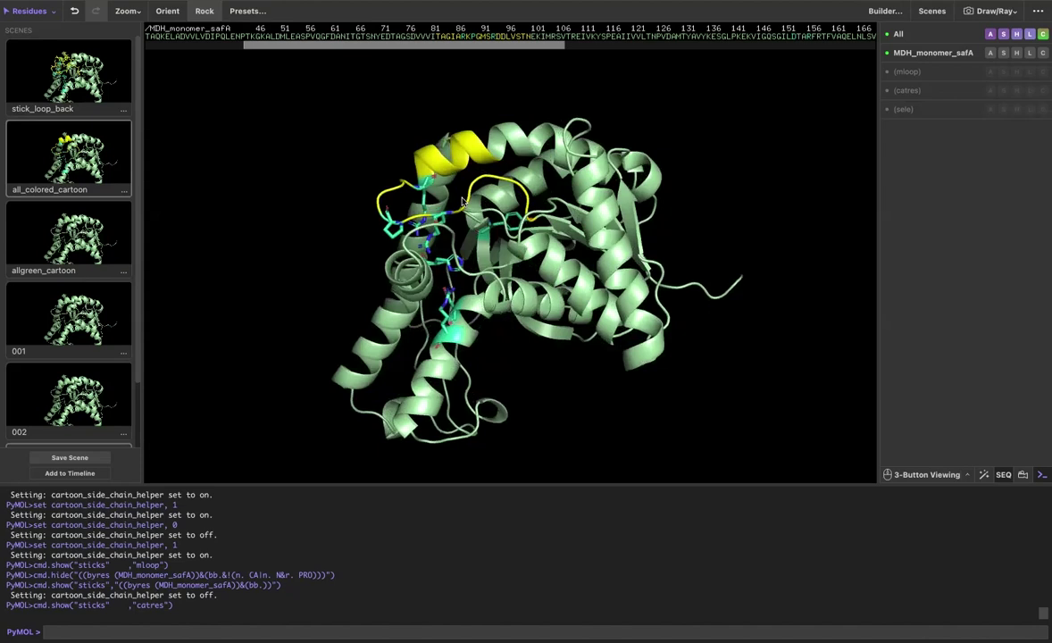
pyautogui.click(250, 8)
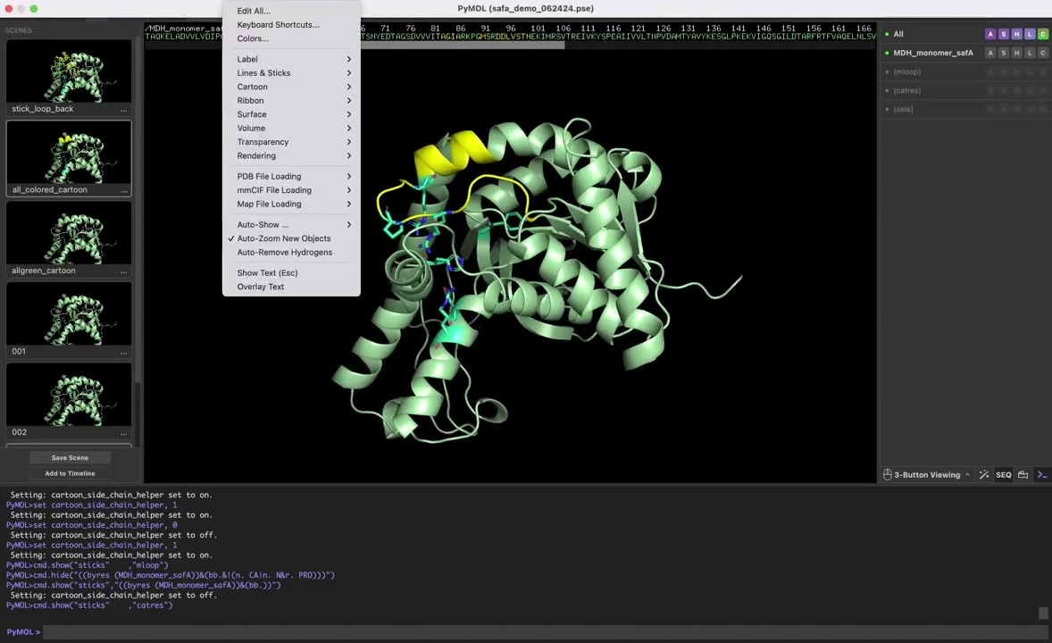
pyautogui.moveTo(252, 86)
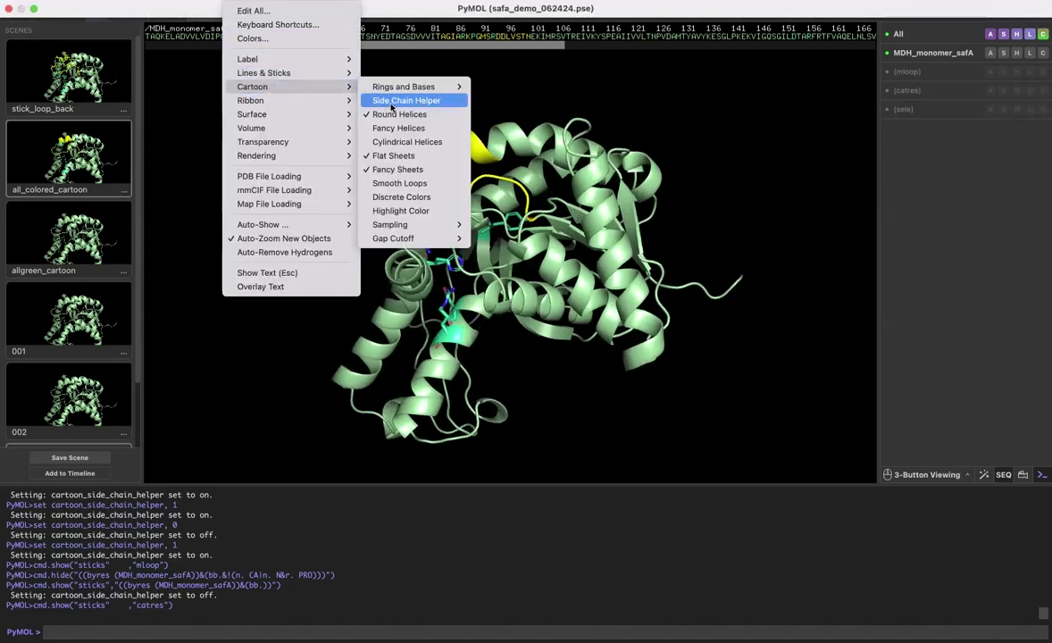
pyautogui.click(392, 103)
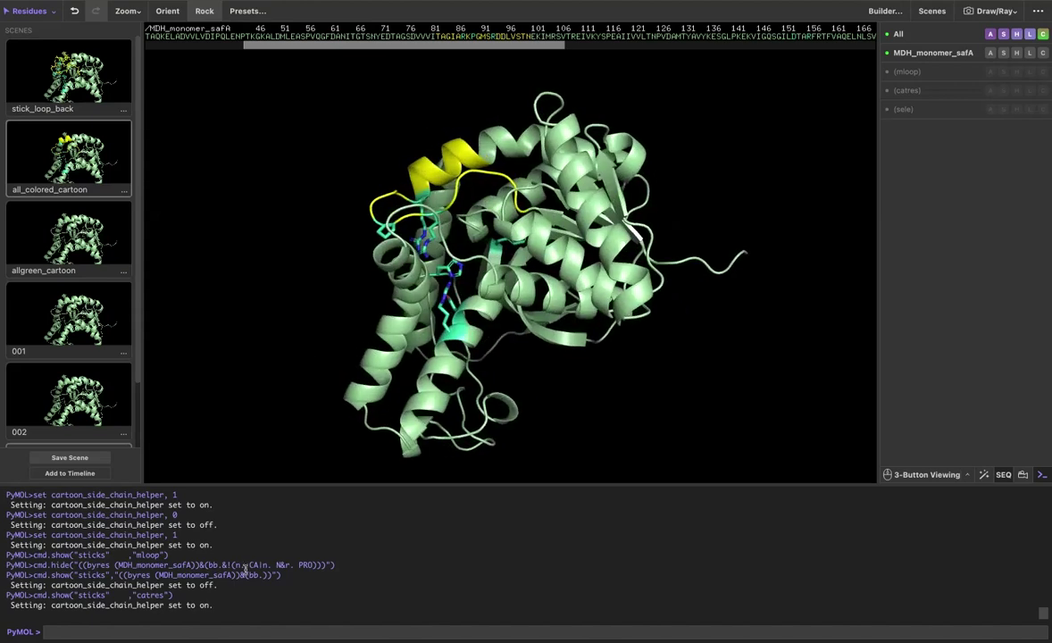
pyautogui.moveTo(321, 1)
pyautogui.click(205, 0)
pyautogui.moveTo(246, 1)
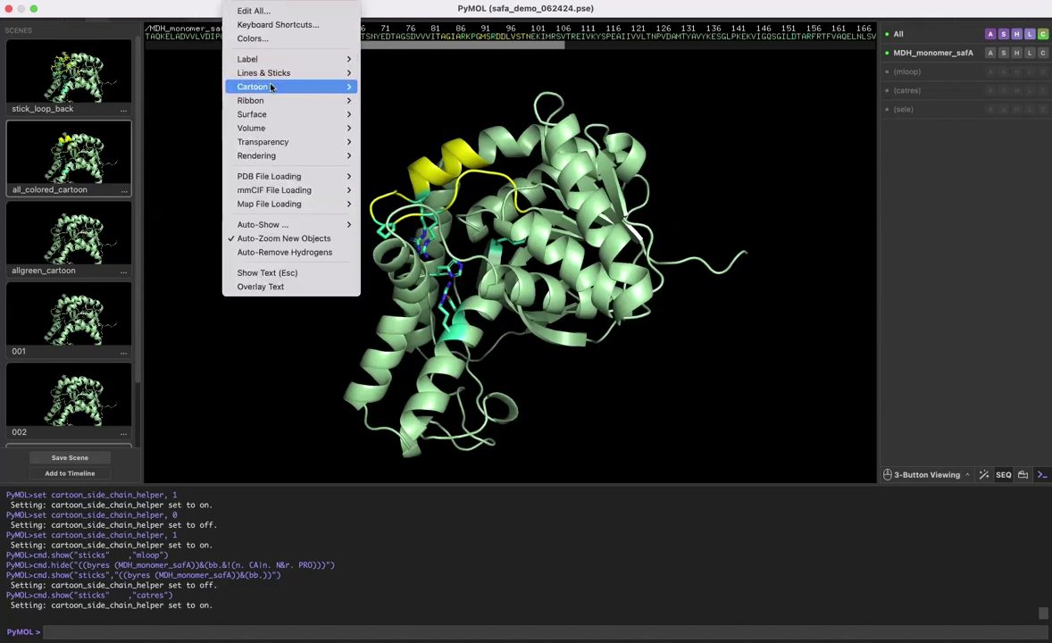
pyautogui.moveTo(268, 87)
pyautogui.click(402, 105)
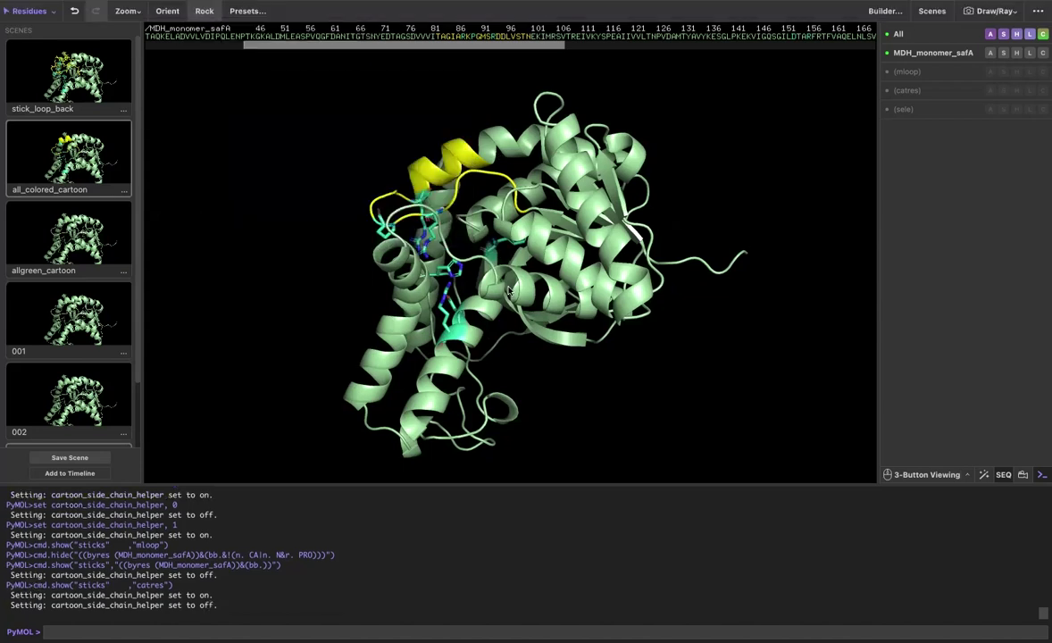
# Run 'set cartoon_side_chain_helper, on' at the PyMOL prompt
pyautogui.click(246, 630)
pyautogui.write('set cartoon_side_chain_helper')
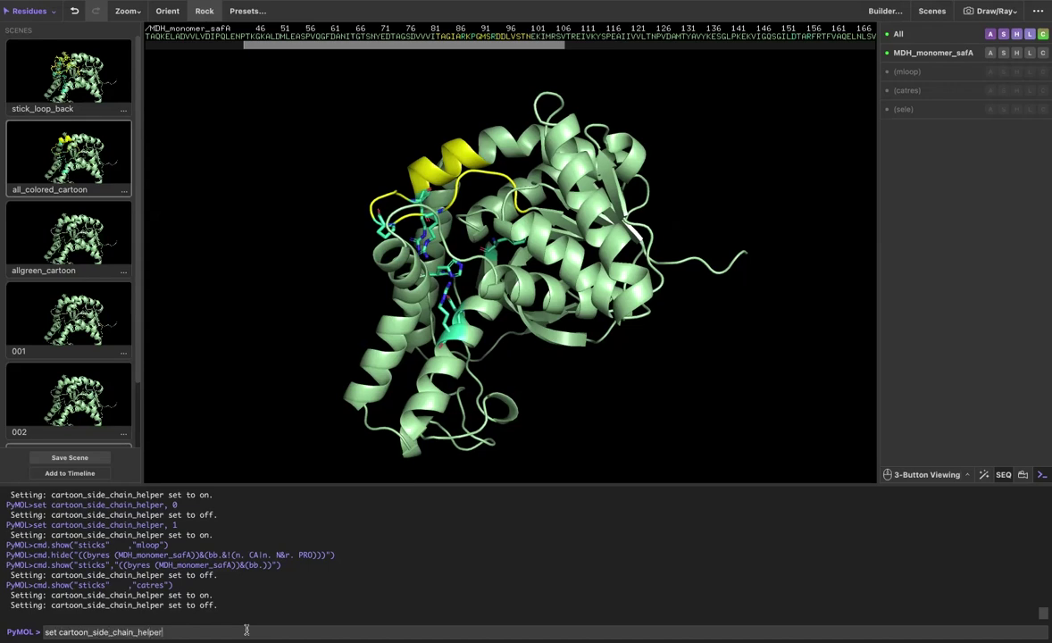
pyautogui.write(', on')
pyautogui.press('Return')
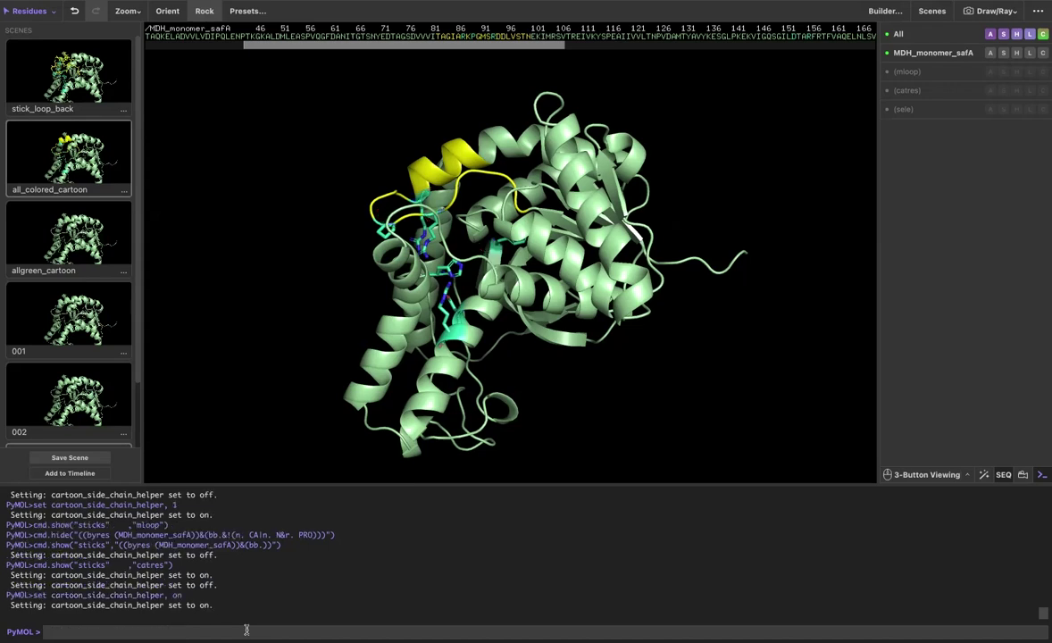
# Try cartoon_side_chain_helper values 1 and 0, finishing with it set back to on
pyautogui.press('Up')
pyautogui.press('BackSpace')
pyautogui.press('BackSpace')
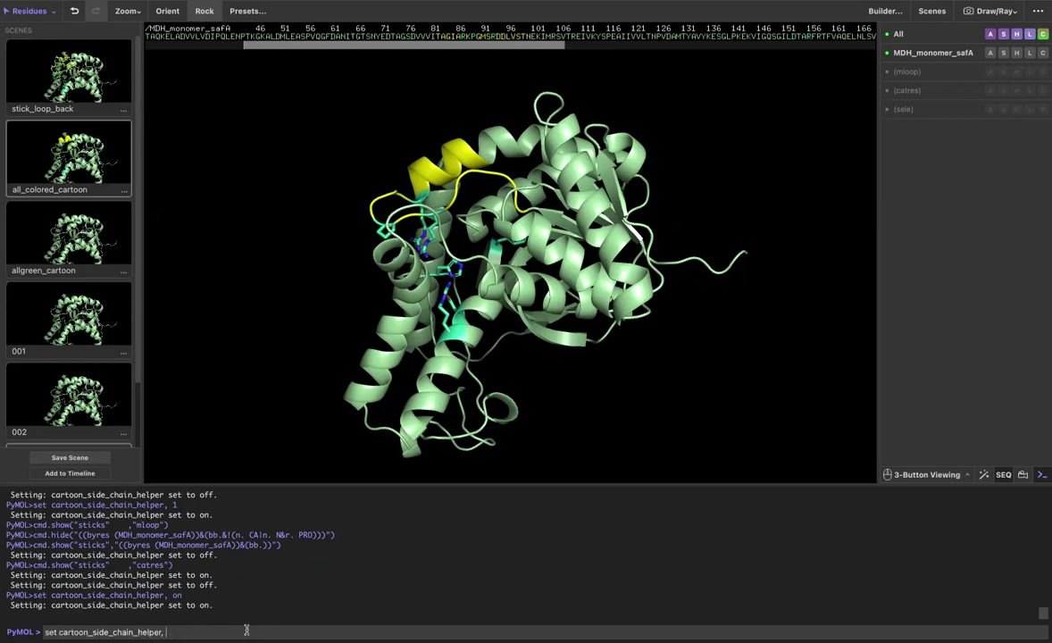
pyautogui.press('Return')
pyautogui.press('Up')
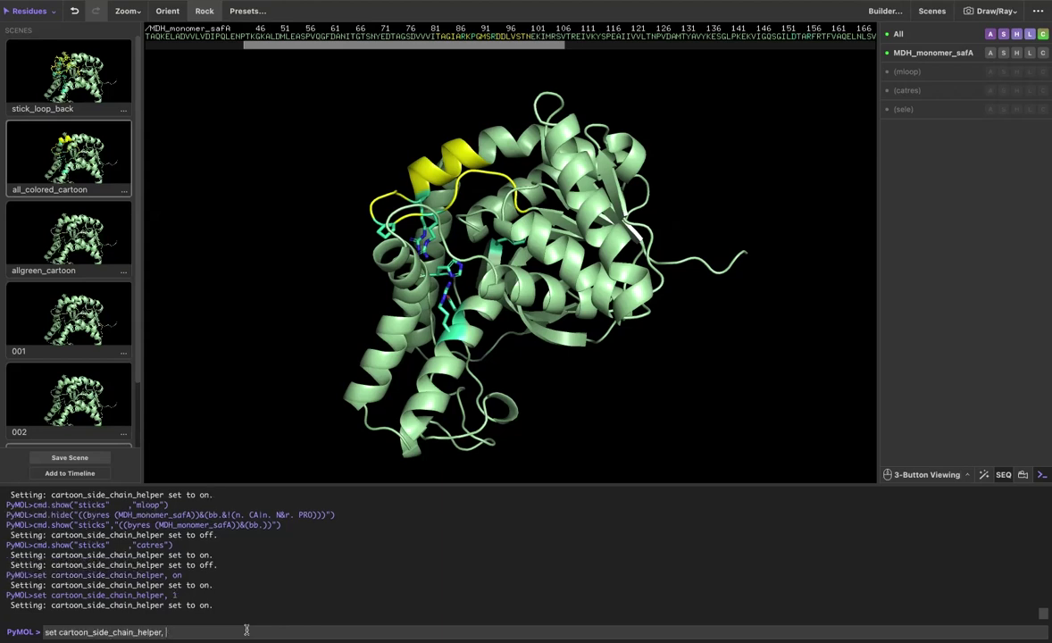
pyautogui.write('0')
pyautogui.press('Return')
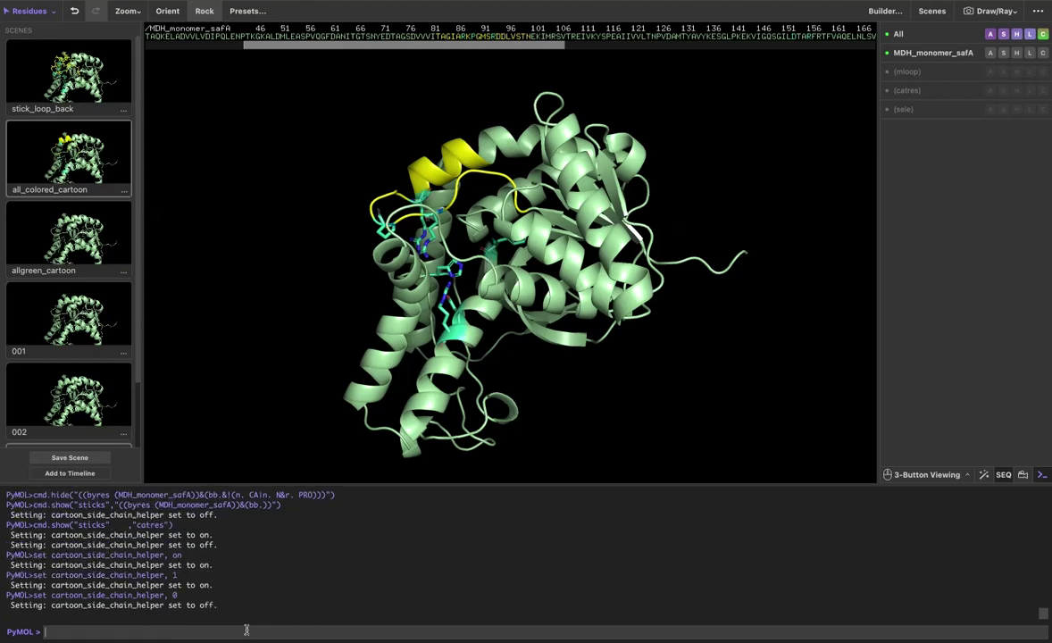
pyautogui.press('Up')
pyautogui.press('BackSpace')
pyautogui.write('on')
pyautogui.press('Return')
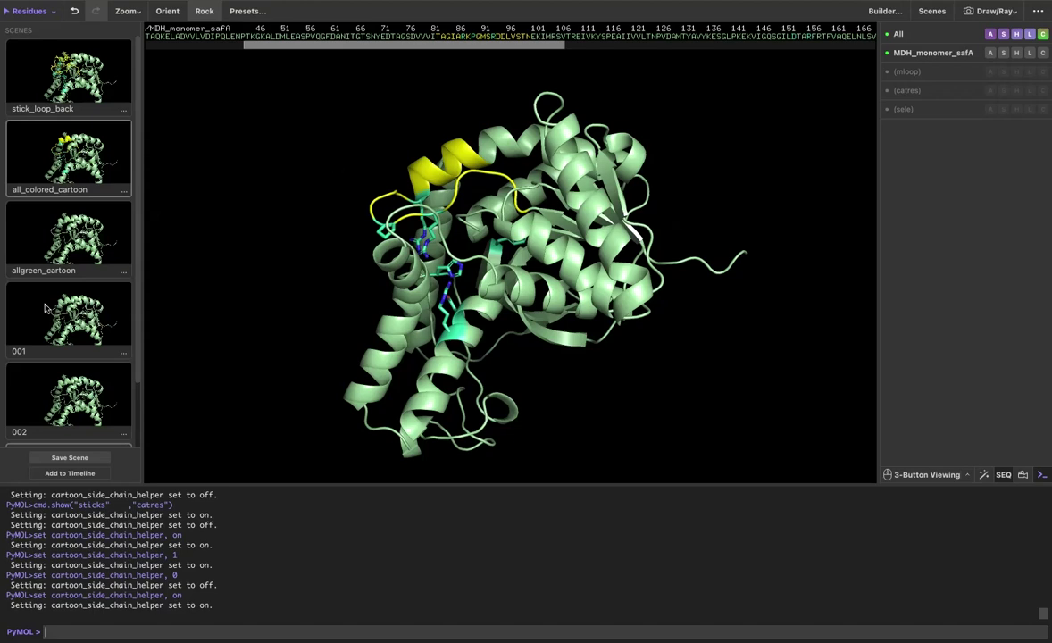
# Store the current cartoon-with-sticks view as scene 003 in the Scenes panel
pyautogui.scroll(-3, 45, 308)
pyautogui.click(70, 409)
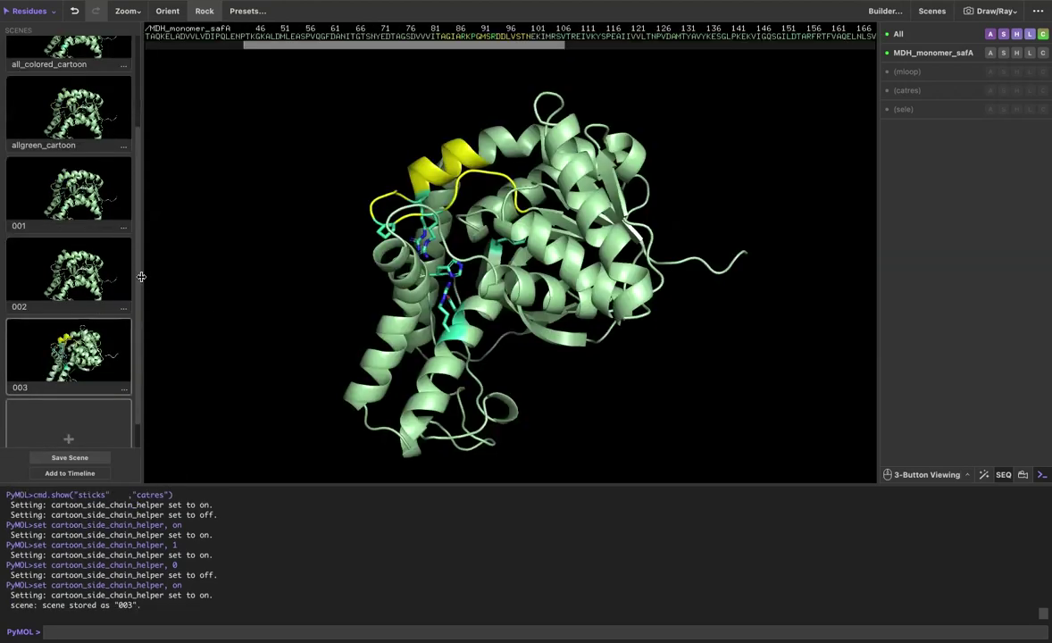
pyautogui.scroll(-2, 82, 290)
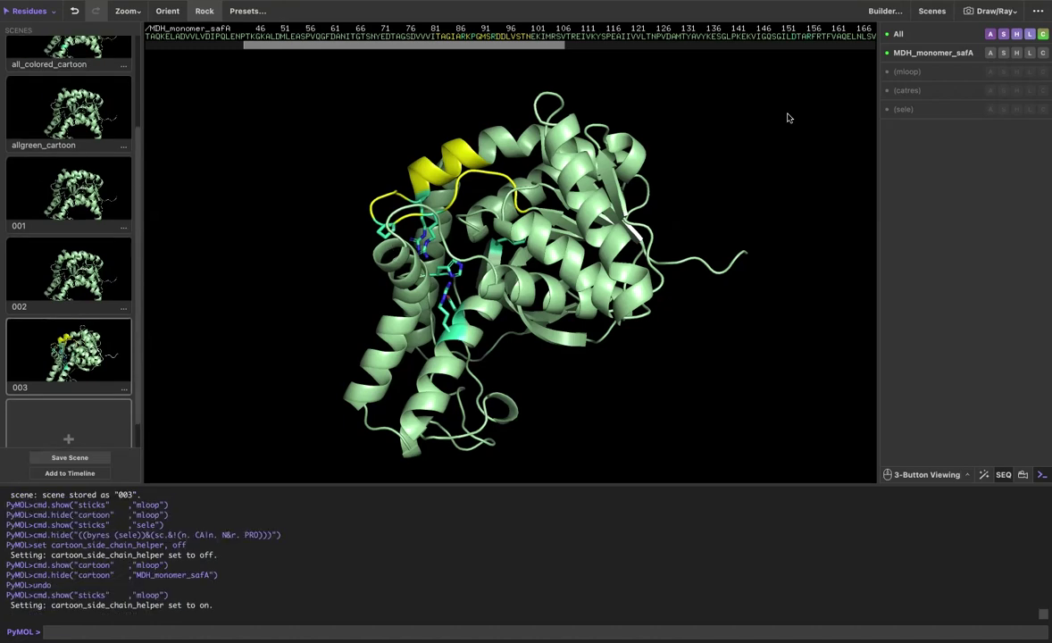
# Show the (mloop) mobile-loop residues as yellow sticks and disable its selection markers
pyautogui.click(908, 73)
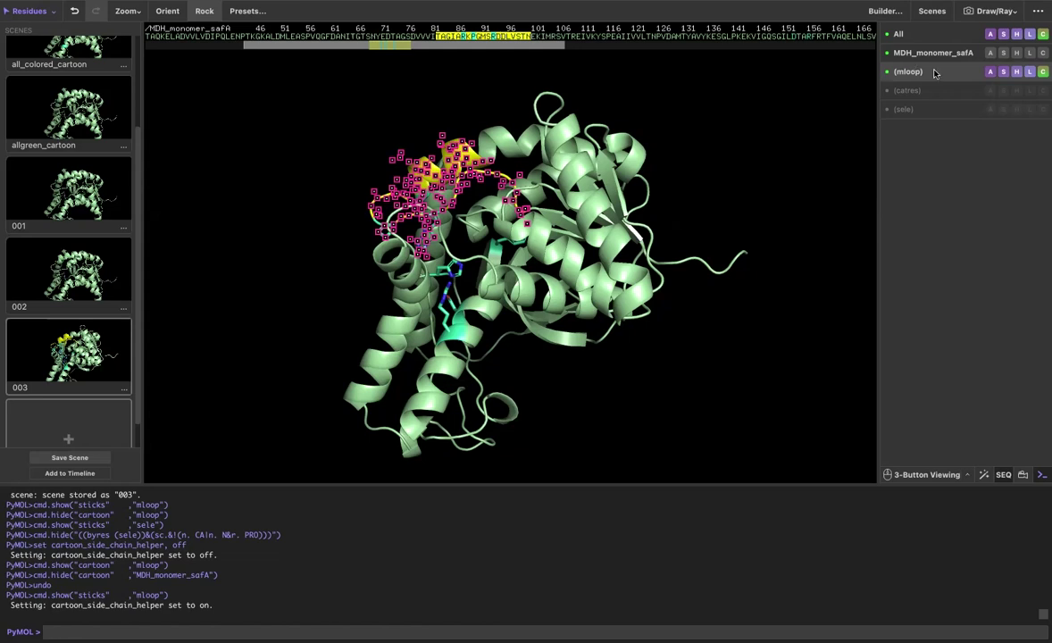
pyautogui.click(1003, 72)
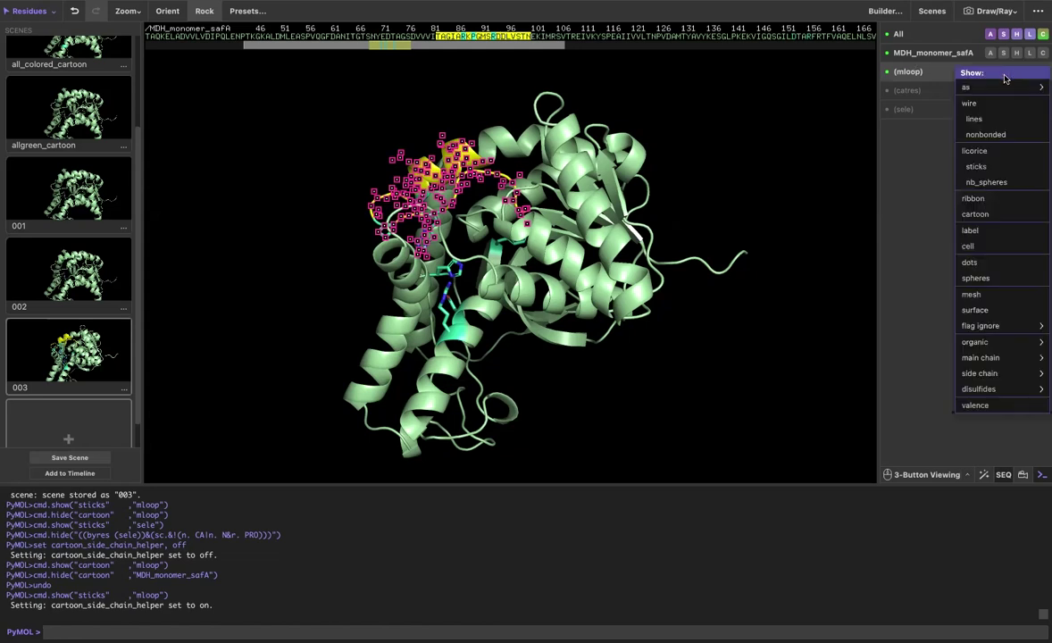
pyautogui.click(976, 166)
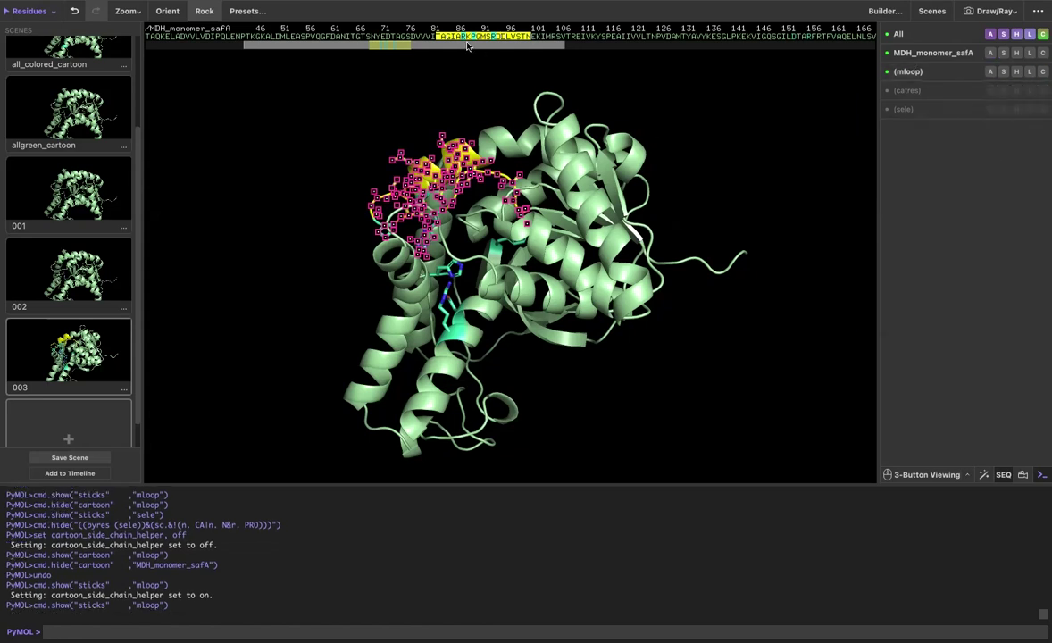
pyautogui.click(407, 95)
pyautogui.moveTo(379, 94); pyautogui.dragTo(408, 96)
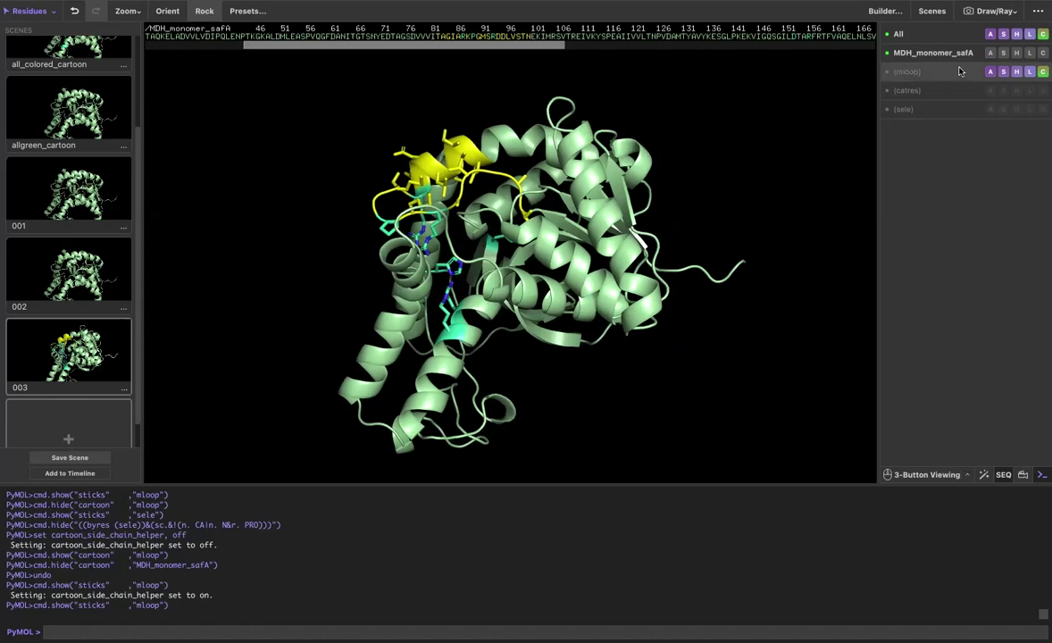
# Hide the cartoon on (mloop) so the loop shows only as yellow sticks
pyautogui.click(1016, 75)
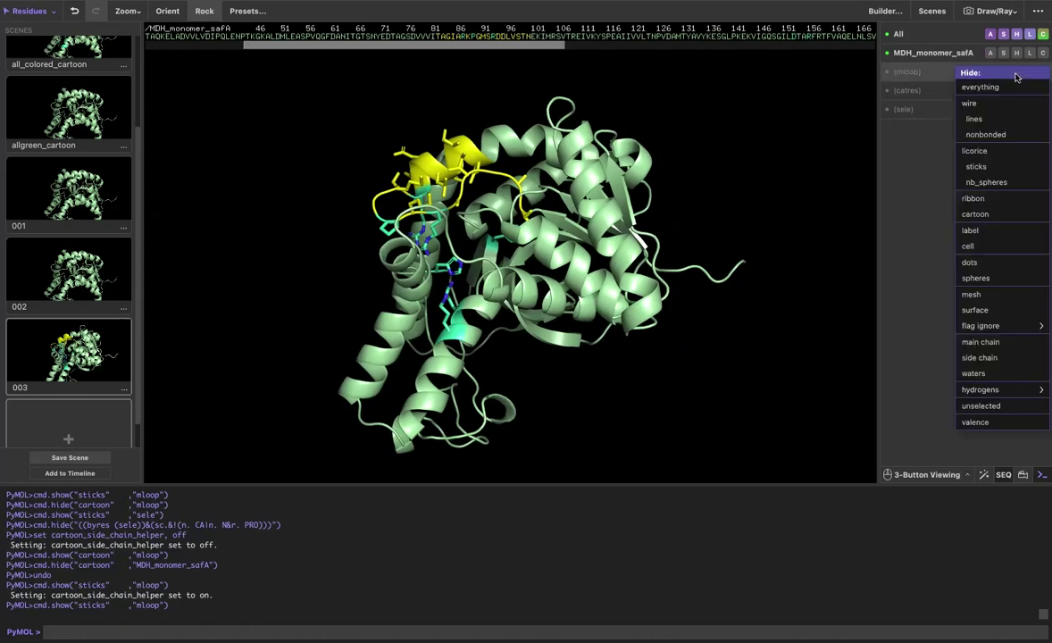
pyautogui.click(985, 215)
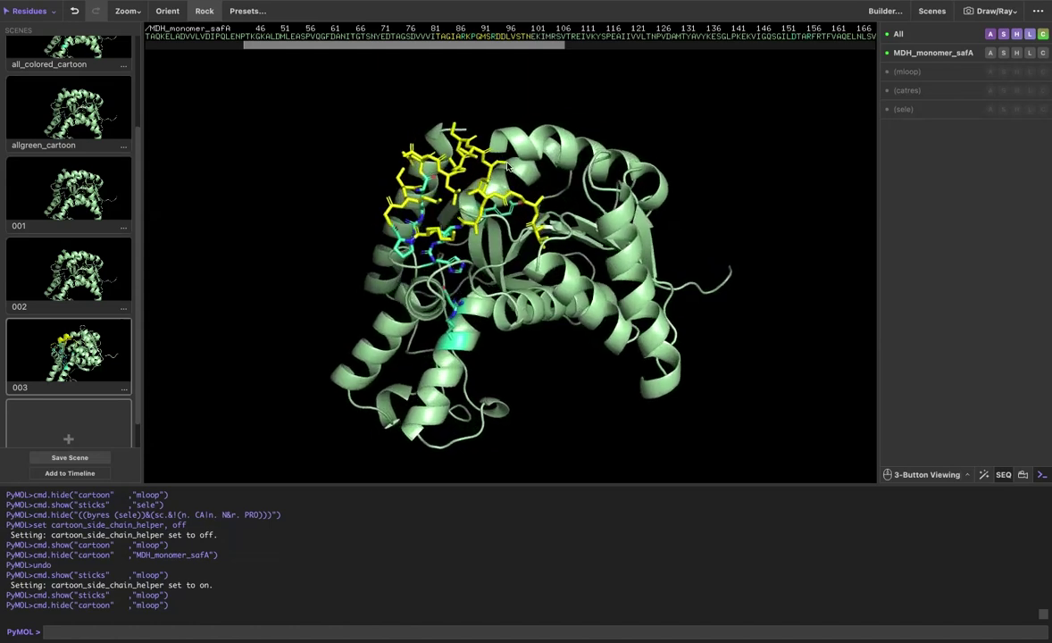
pyautogui.moveTo(507, 170); pyautogui.dragTo(528, 207)
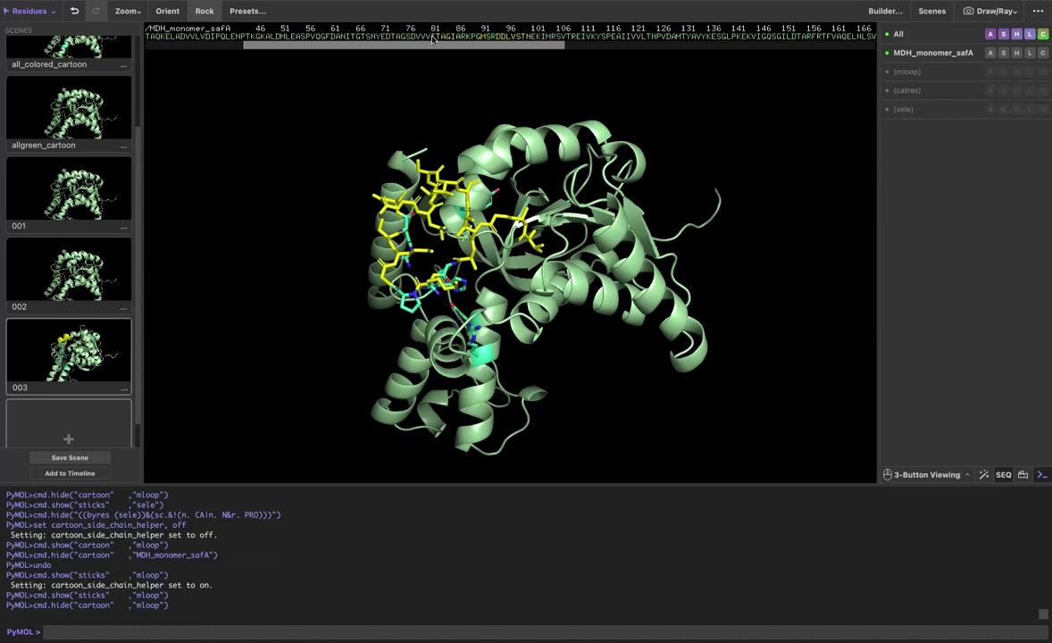
# Select the loop-end residues in the sequence and show their main chain as sticks
pyautogui.moveTo(435, 40); pyautogui.dragTo(533, 38)
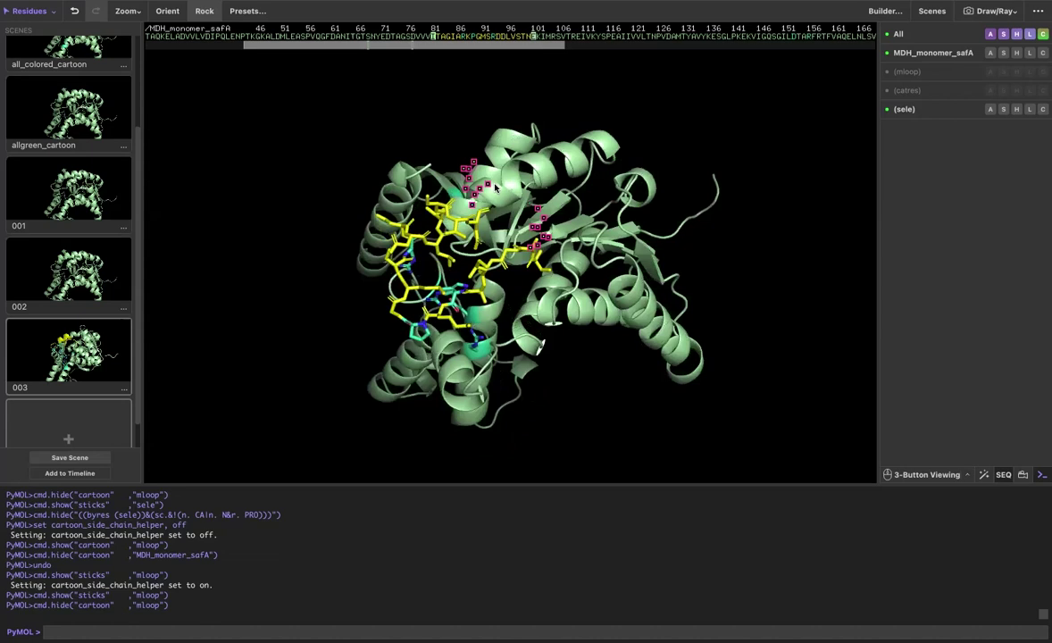
pyautogui.click(1005, 110)
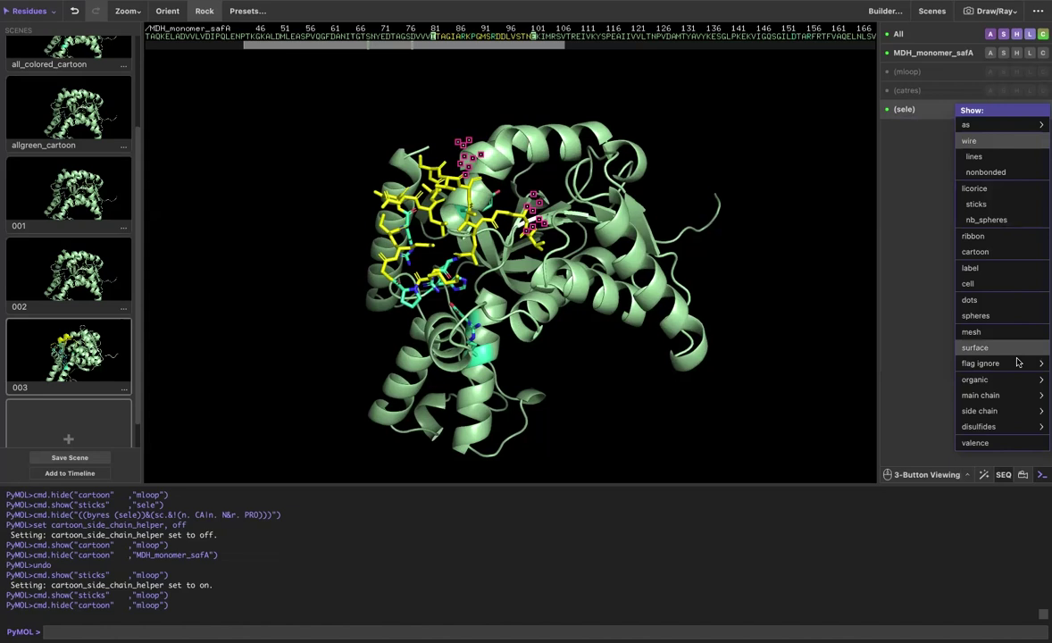
pyautogui.moveTo(969, 400)
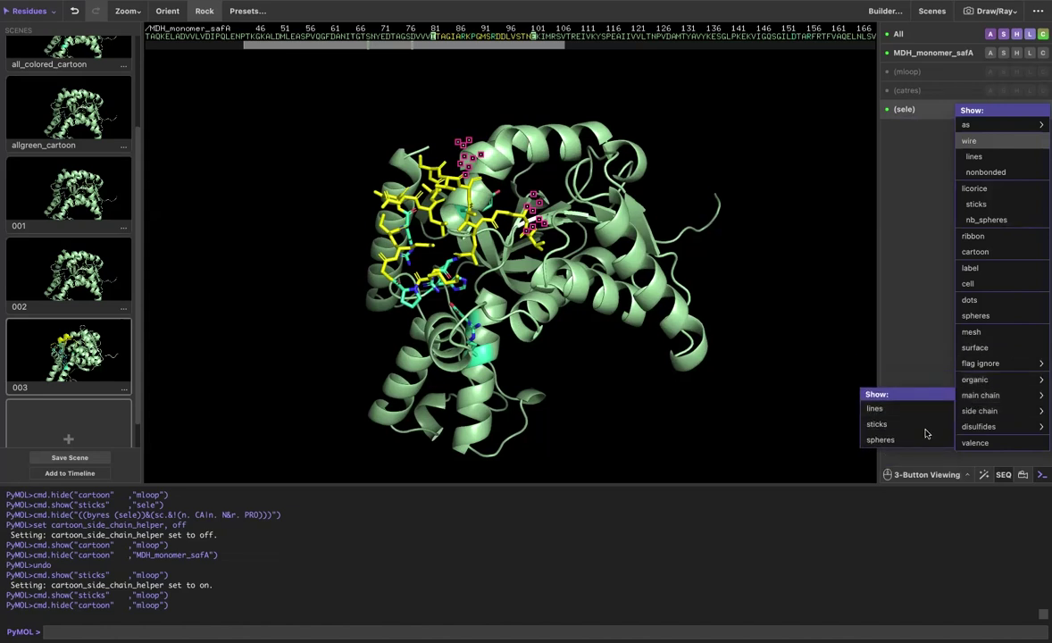
pyautogui.click(865, 425)
pyautogui.click(493, 99)
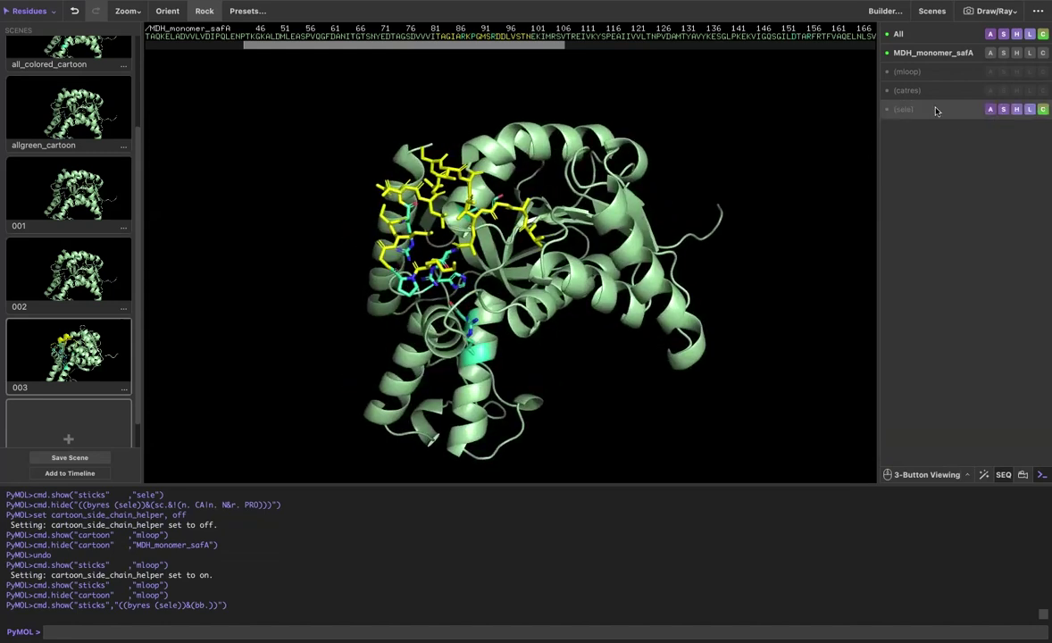
# Re-enable (sele) and show the loop-end residues entirely as sticks
pyautogui.click(967, 107)
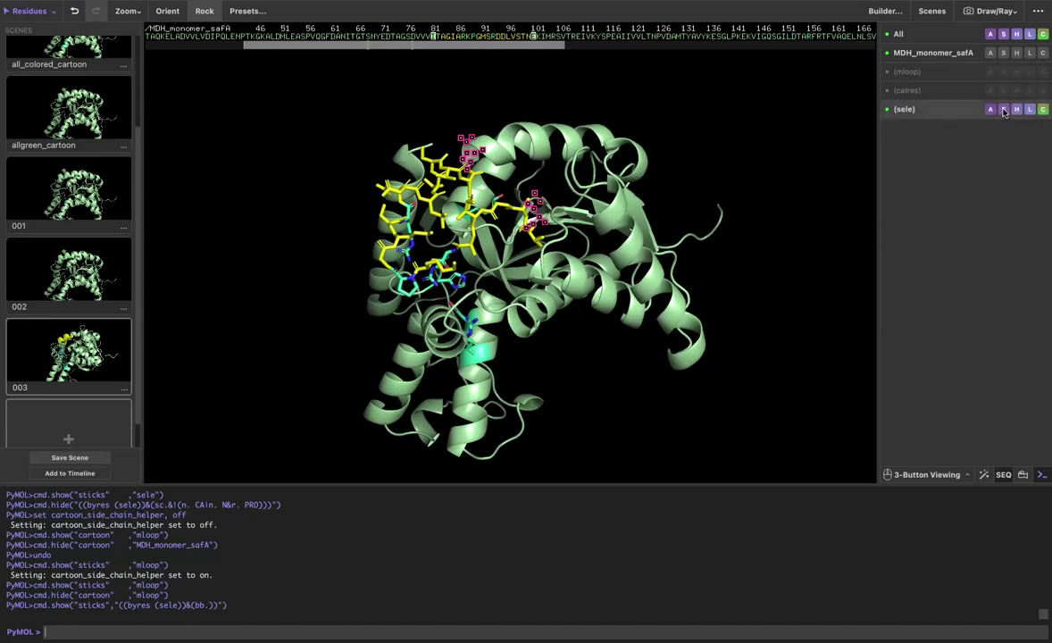
pyautogui.click(1004, 111)
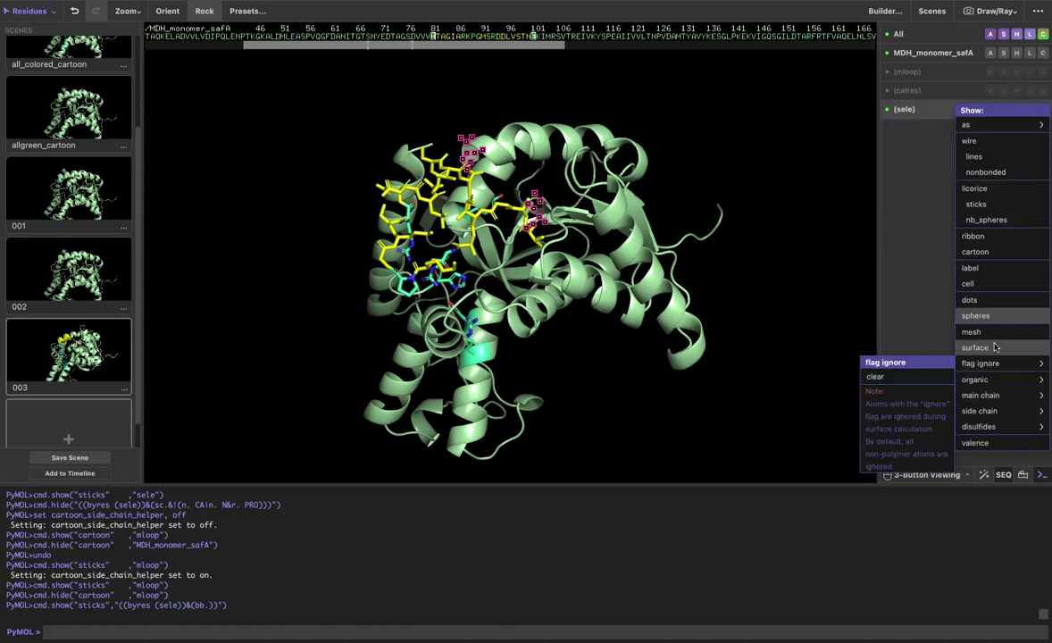
pyautogui.click(976, 203)
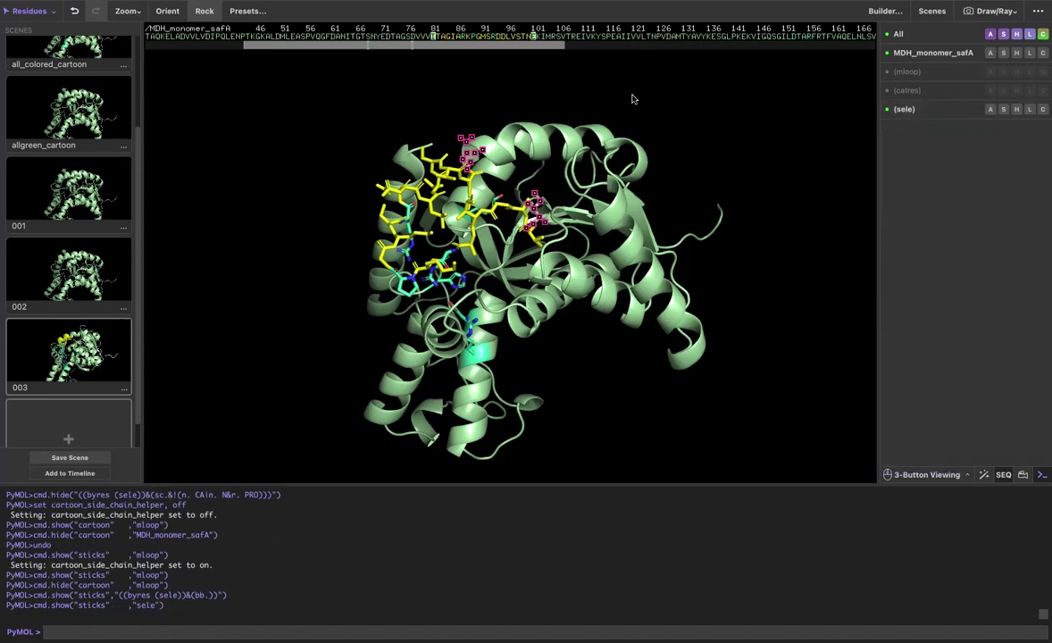
pyautogui.moveTo(452, 113)
pyautogui.mouseDown()
pyautogui.moveTo(367, 142)
pyautogui.moveTo(441, 170)
pyautogui.moveTo(482, 170)
pyautogui.moveTo(454, 131)
pyautogui.mouseUp()
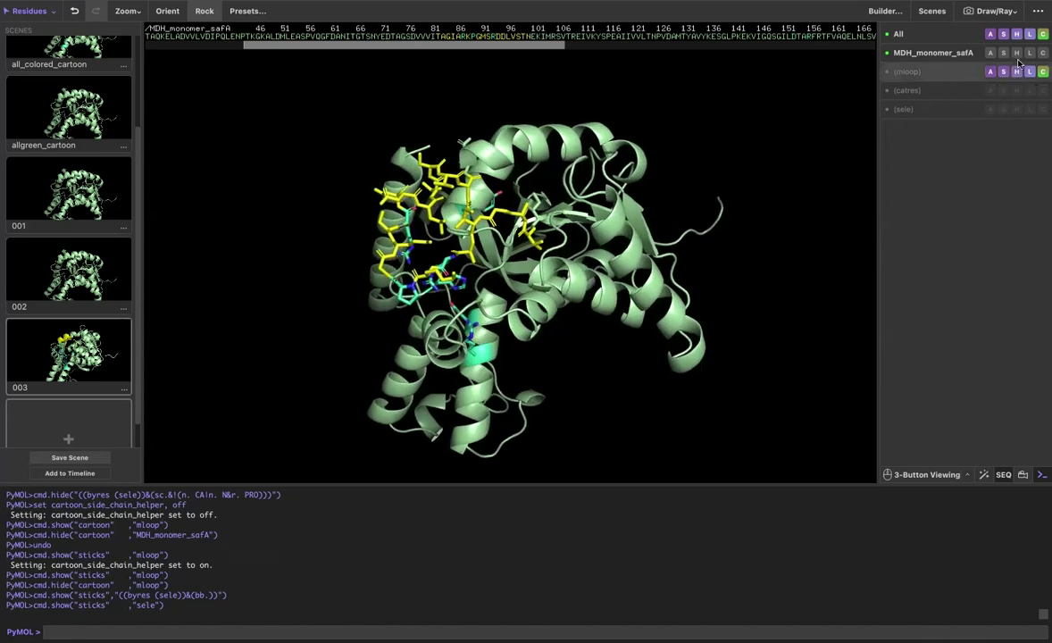
# Hide the side chains of the (sele) loop-end residues, keeping only backbone sticks
pyautogui.click(929, 108)
pyautogui.click(1018, 109)
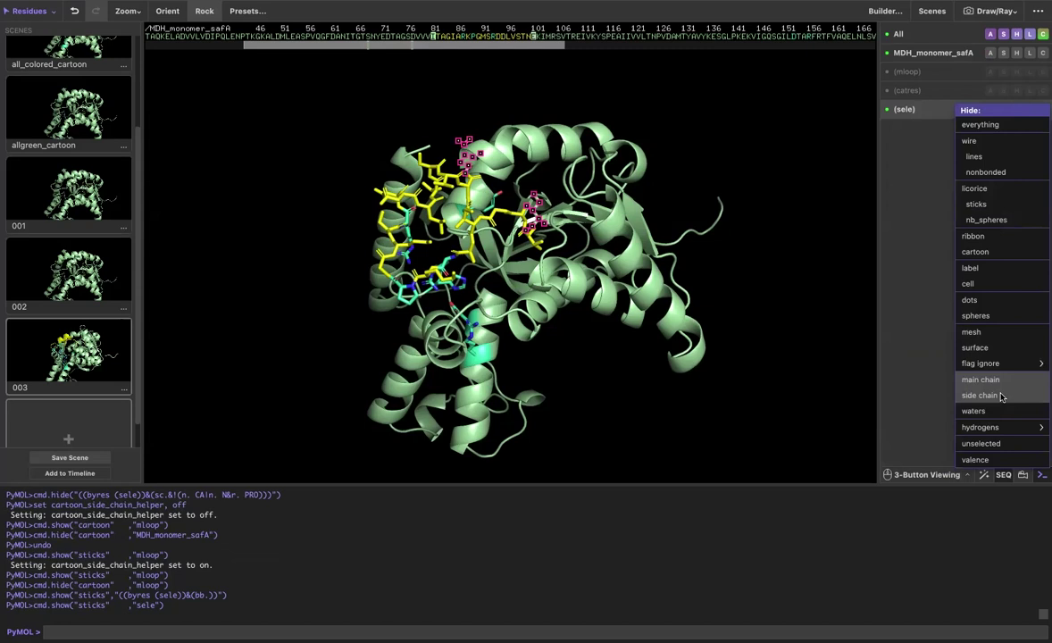
pyautogui.click(925, 382)
pyautogui.click(471, 111)
pyautogui.moveTo(472, 111)
pyautogui.mouseDown()
pyautogui.moveTo(433, 136)
pyautogui.moveTo(456, 99)
pyautogui.mouseUp()
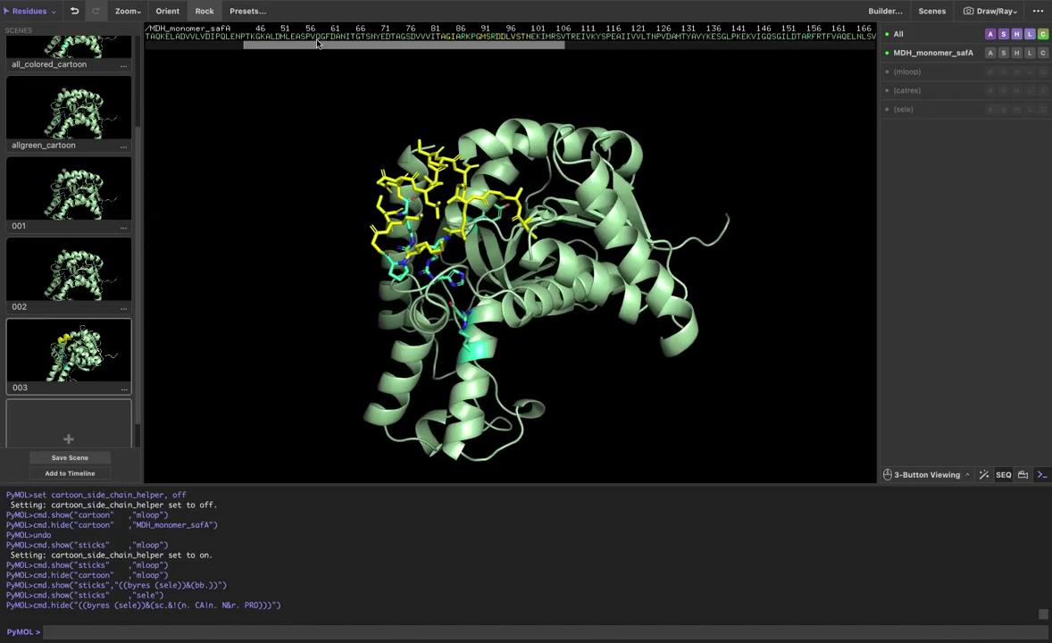
# Set Setting > Rendering > Shadows to None
pyautogui.click(242, 6)
pyautogui.moveTo(295, 155)
pyautogui.moveTo(440, 231)
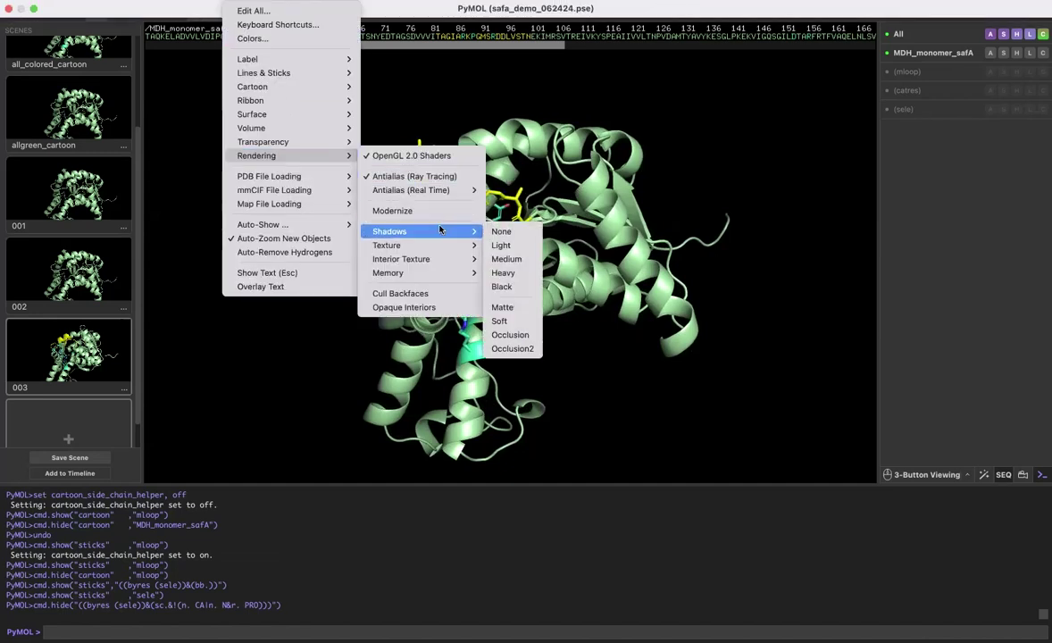
pyautogui.click(501, 232)
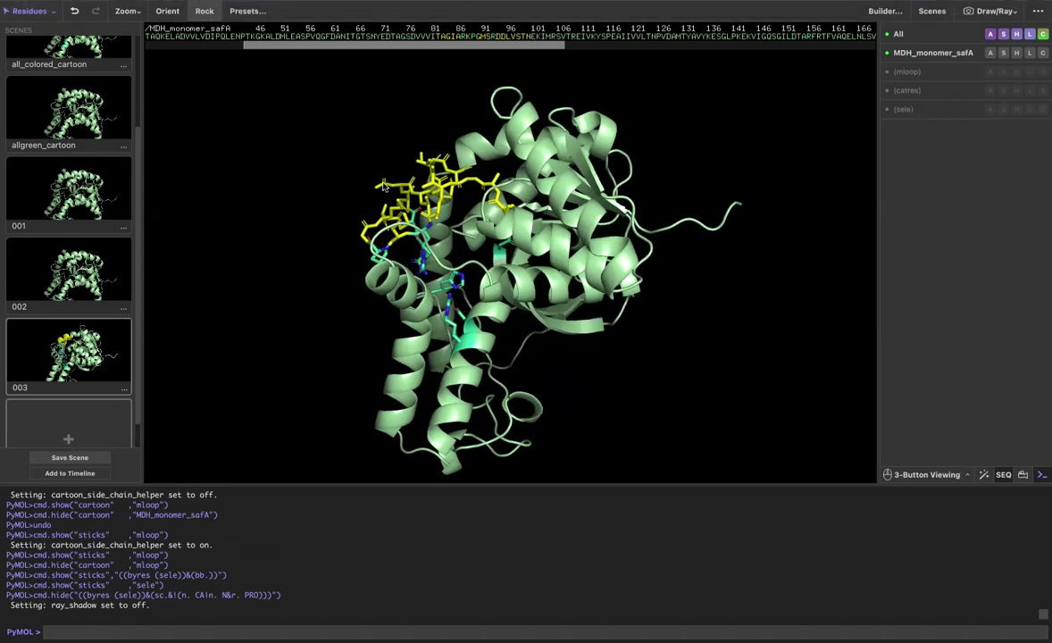
# Label residue ASP 95 with its residue name and number
pyautogui.click(388, 185)
pyautogui.rightClick(389, 185)
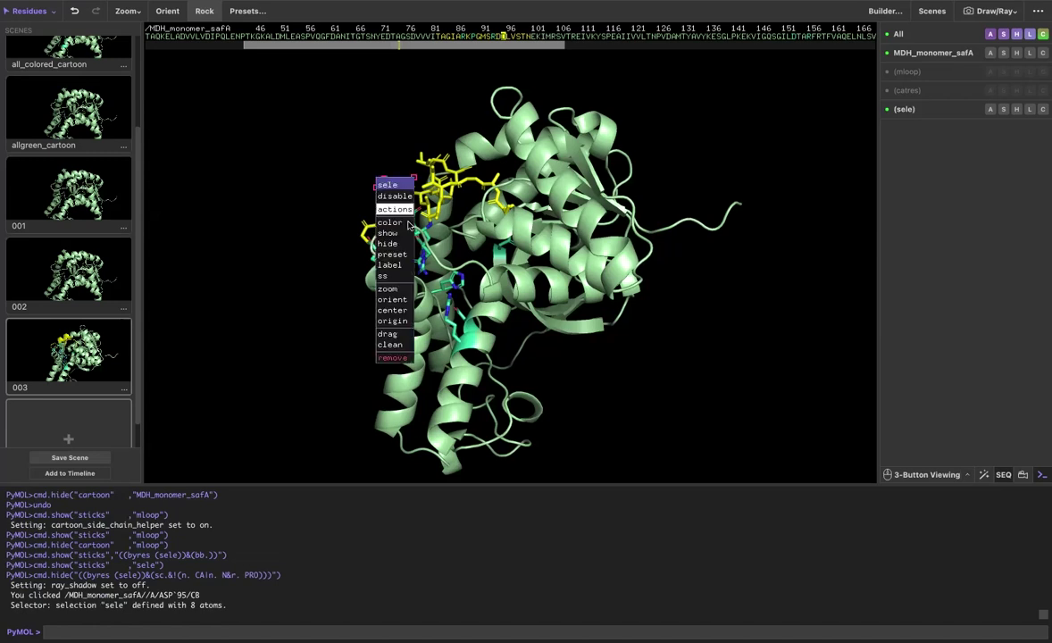
pyautogui.moveTo(408, 222)
pyautogui.moveTo(393, 265)
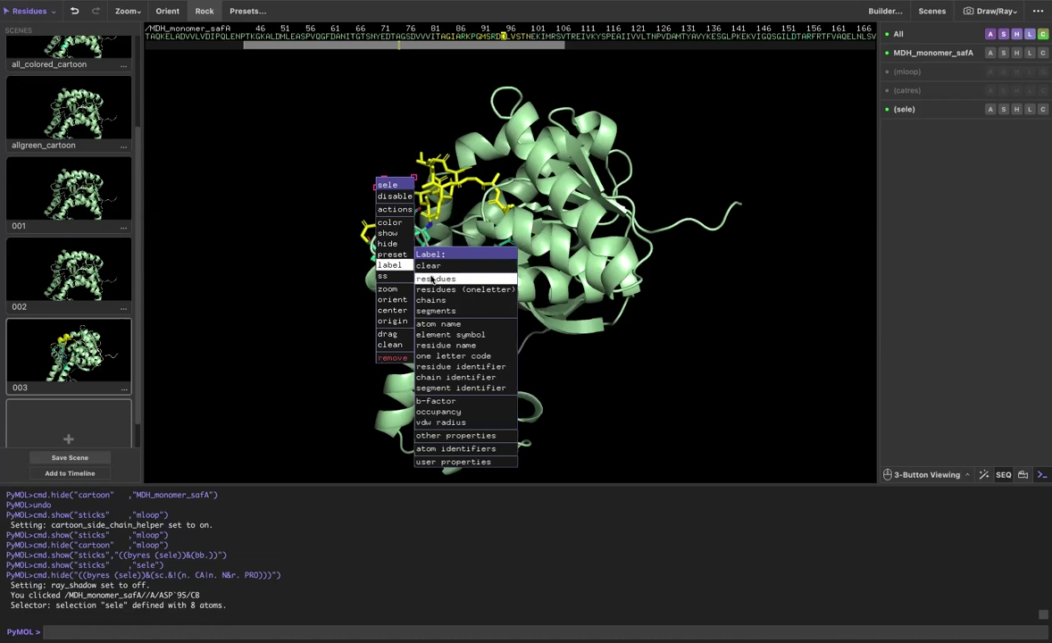
pyautogui.click(436, 279)
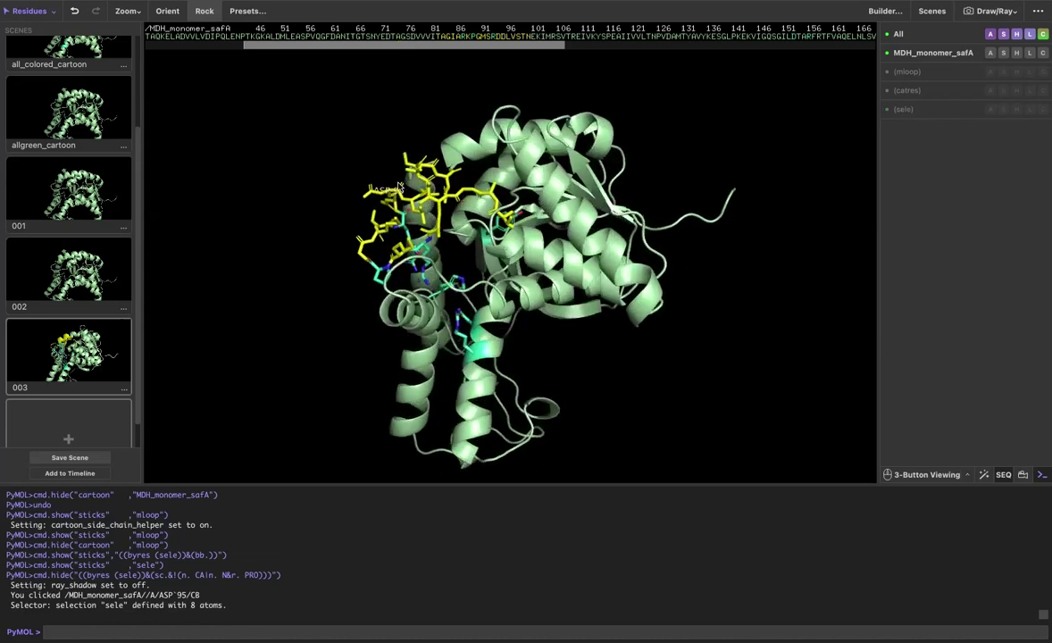
# Edit the ASP 95 label text to read 'ASP-95'
pyautogui.doubleClick(385, 192)
pyautogui.rightClick(387, 194)
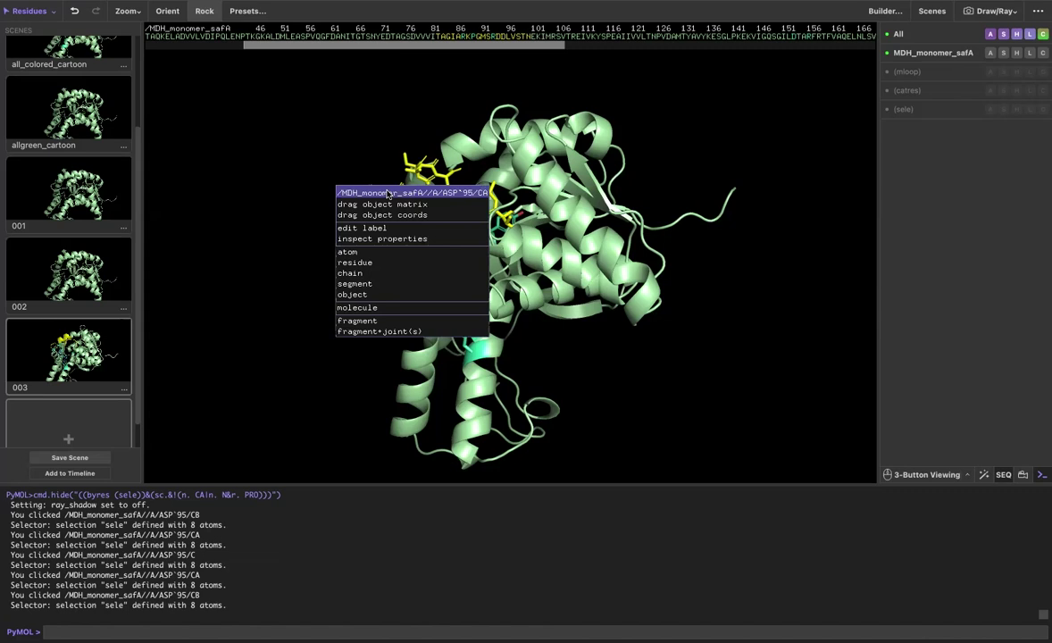
pyautogui.click(361, 228)
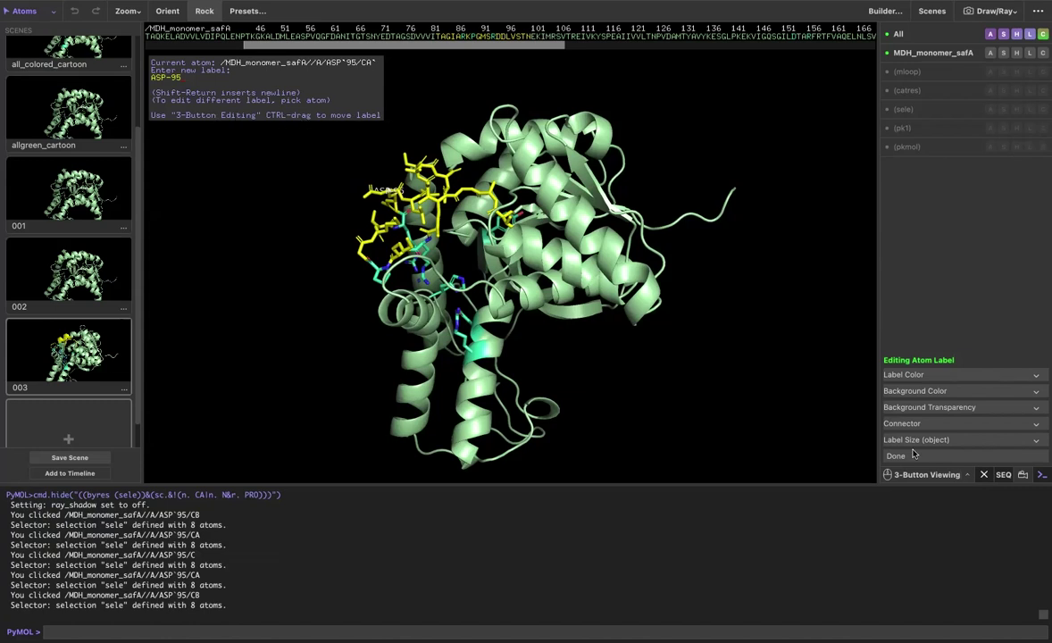
# Move the ASP-95 label up and to the left of the residue
pyautogui.click(920, 475)
pyautogui.moveTo(389, 194)
pyautogui.keyDown('ctrl'); pyautogui.mouseDown()
pyautogui.moveTo(352, 178)
pyautogui.moveTo(377, 178)
pyautogui.mouseUp(); pyautogui.keyUp('ctrl')
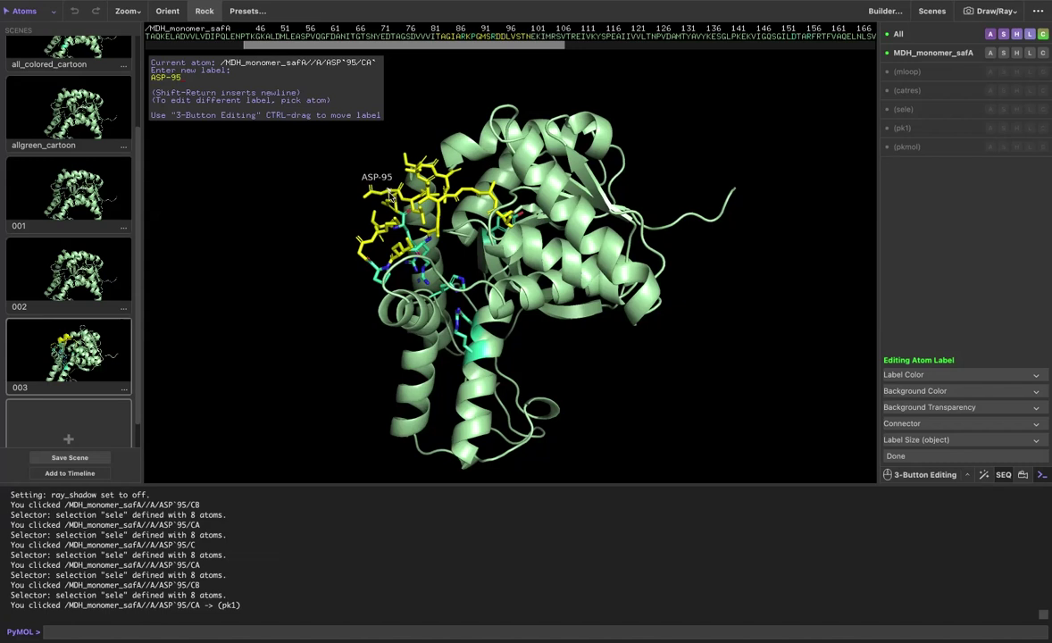
pyautogui.click(926, 476)
pyautogui.press('Return')
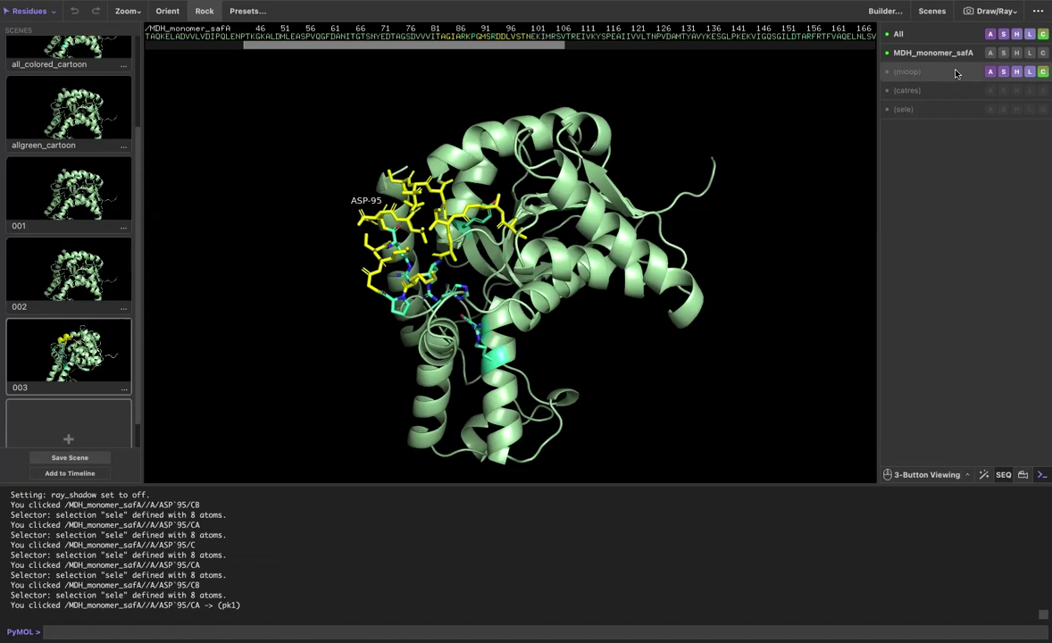
# Show the mobile loop as cartoon and set cartoon_side_chain_helper to off
pyautogui.click(1003, 75)
pyautogui.click(996, 210)
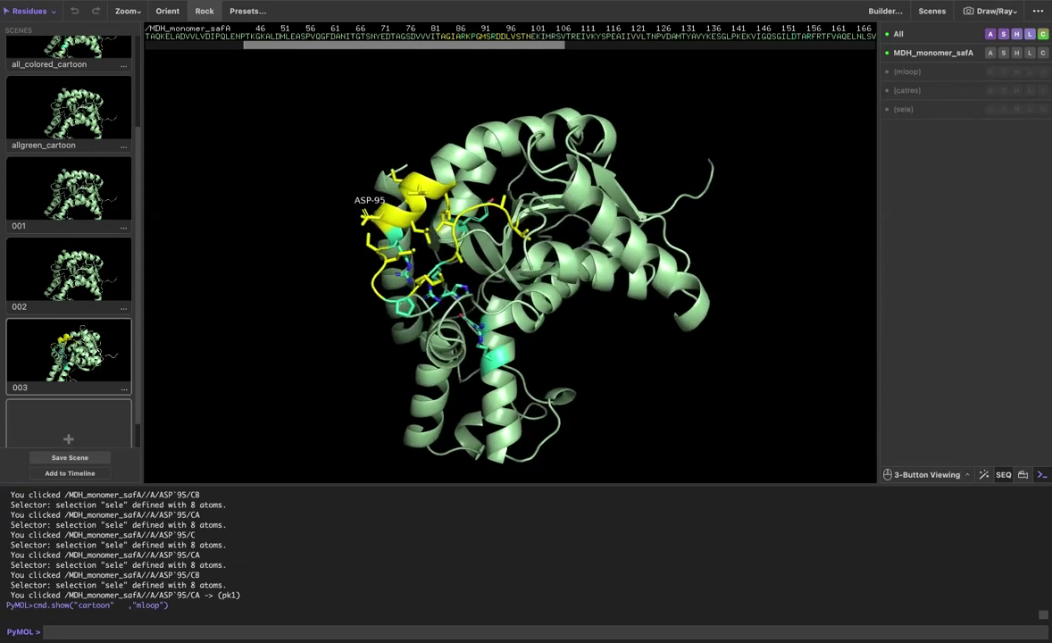
pyautogui.write('set cartoon_side_chain_helper, off')
pyautogui.press('Return')
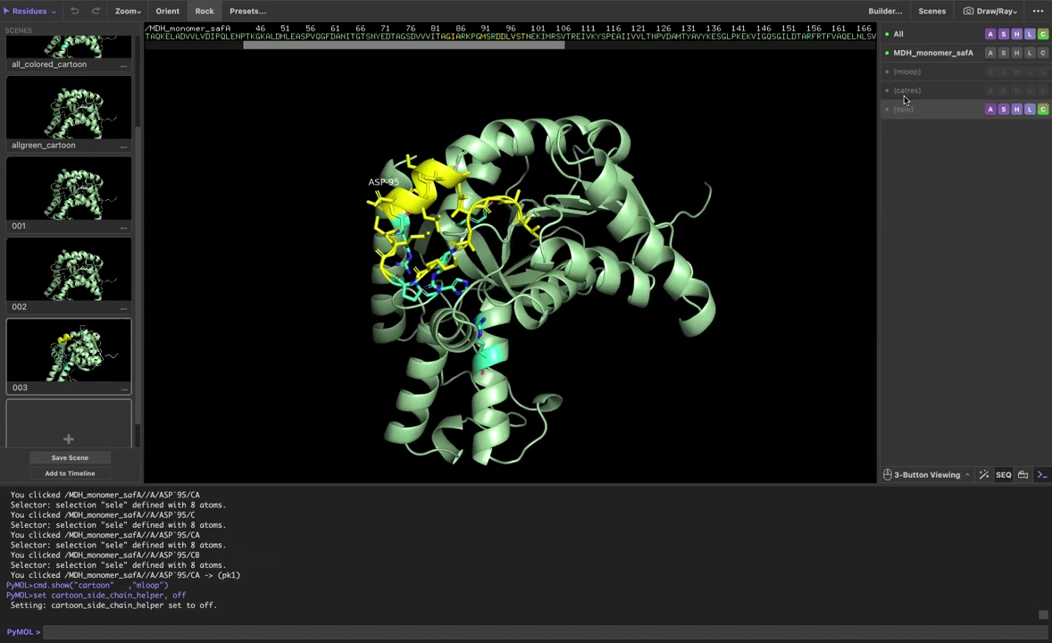
# Hide the mobile loop's cartoon so only its yellow sticks remain
pyautogui.click(1015, 72)
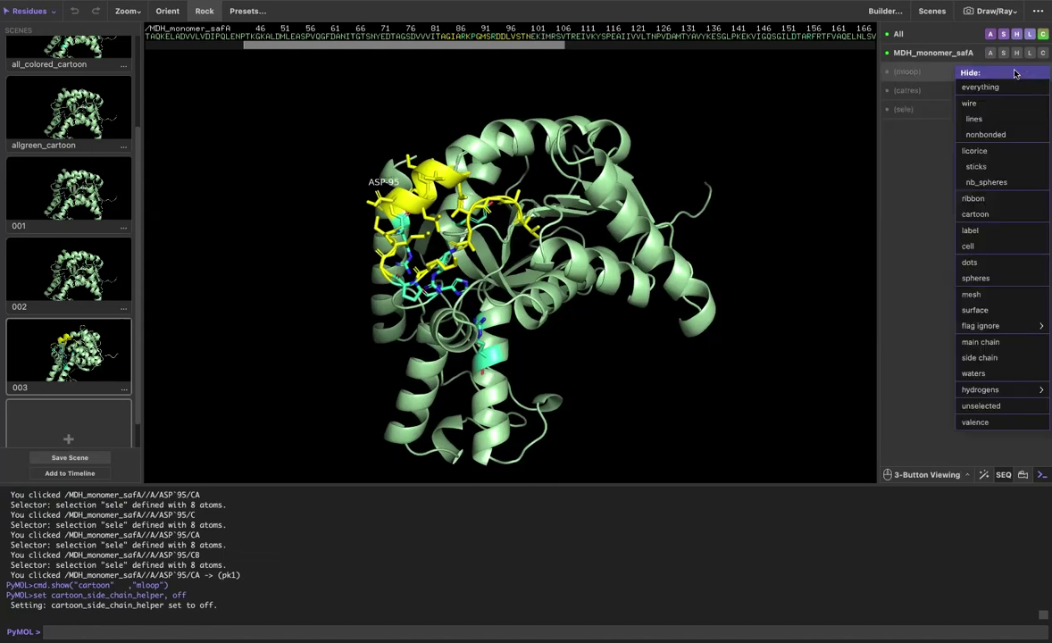
pyautogui.click(1007, 214)
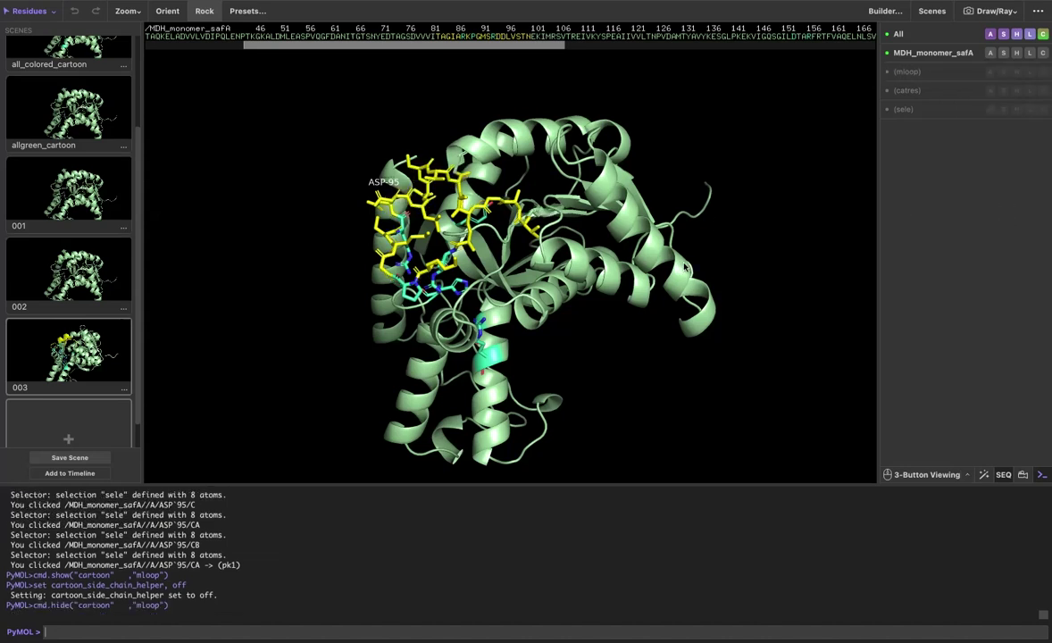
pyautogui.moveTo(686, 266); pyautogui.dragTo(709, 260)
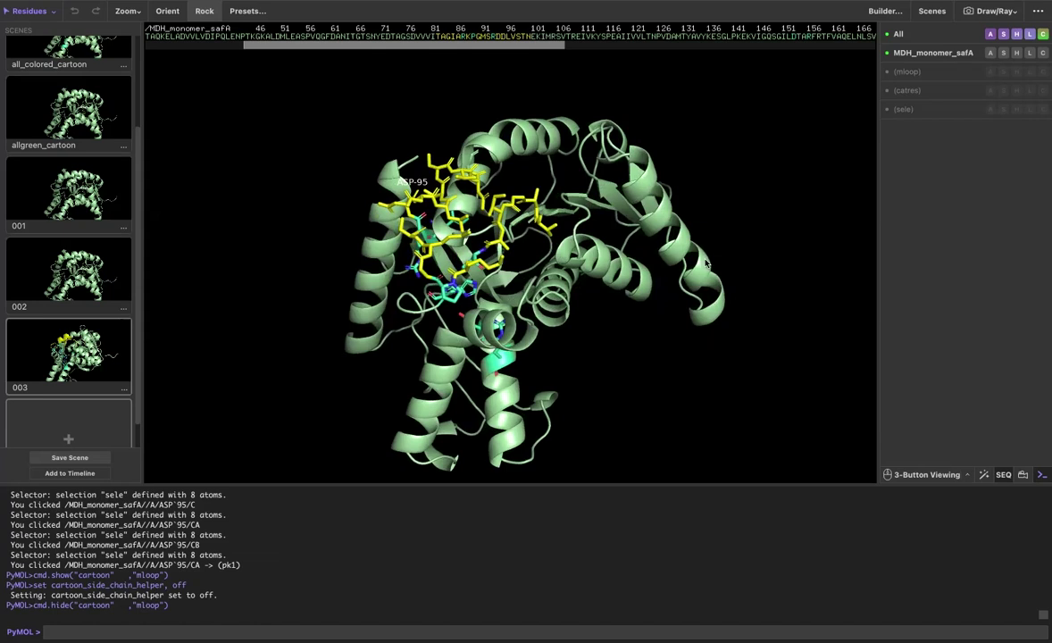
# Display the GLU 53 side chain as sticks
pyautogui.click(705, 275)
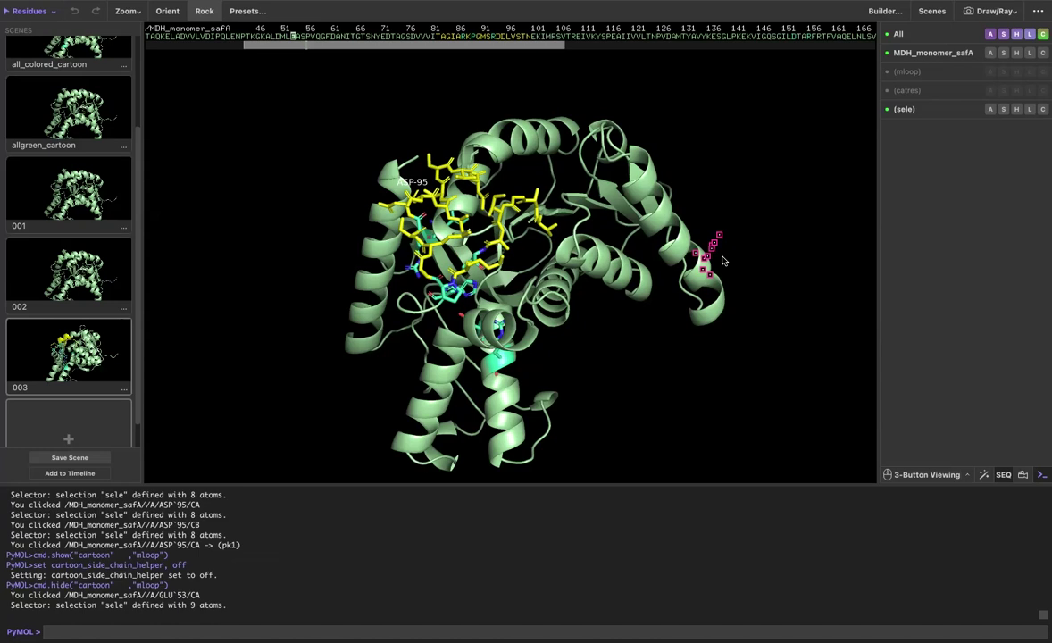
pyautogui.click(1004, 109)
pyautogui.moveTo(982, 410)
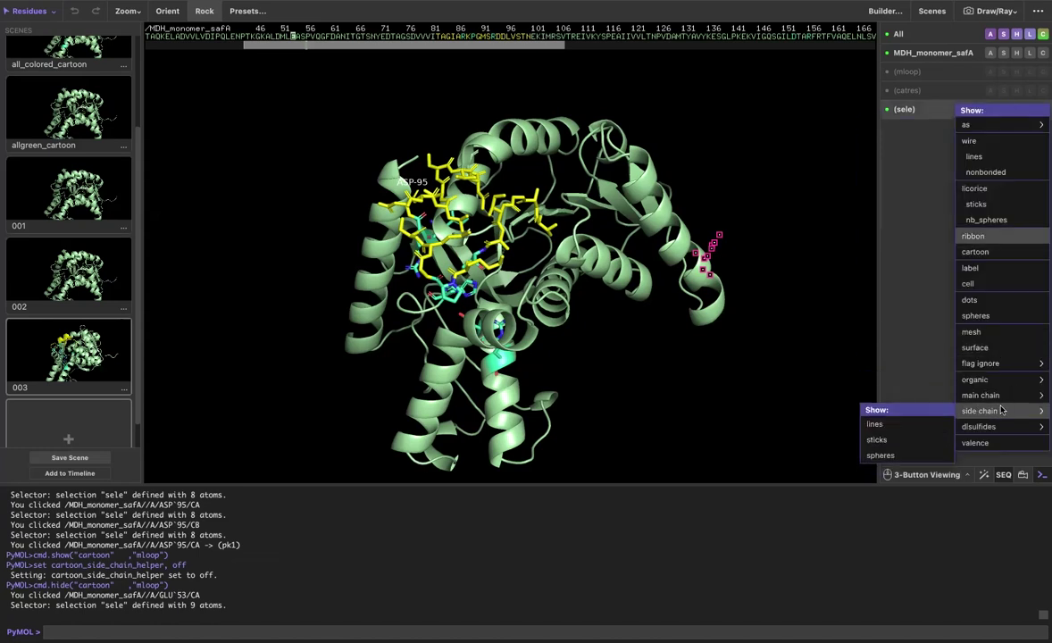
pyautogui.click(920, 440)
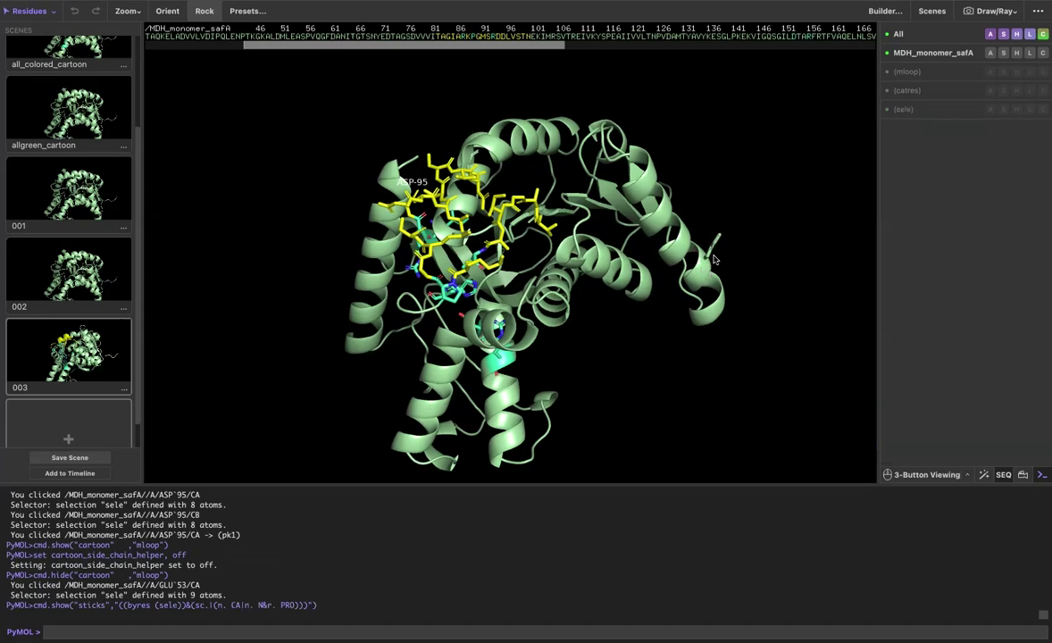
pyautogui.moveTo(715, 260); pyautogui.dragTo(469, 268)
pyautogui.moveTo(256, 256); pyautogui.dragTo(455, 354)
pyautogui.moveTo(420, 311); pyautogui.dragTo(442, 329)
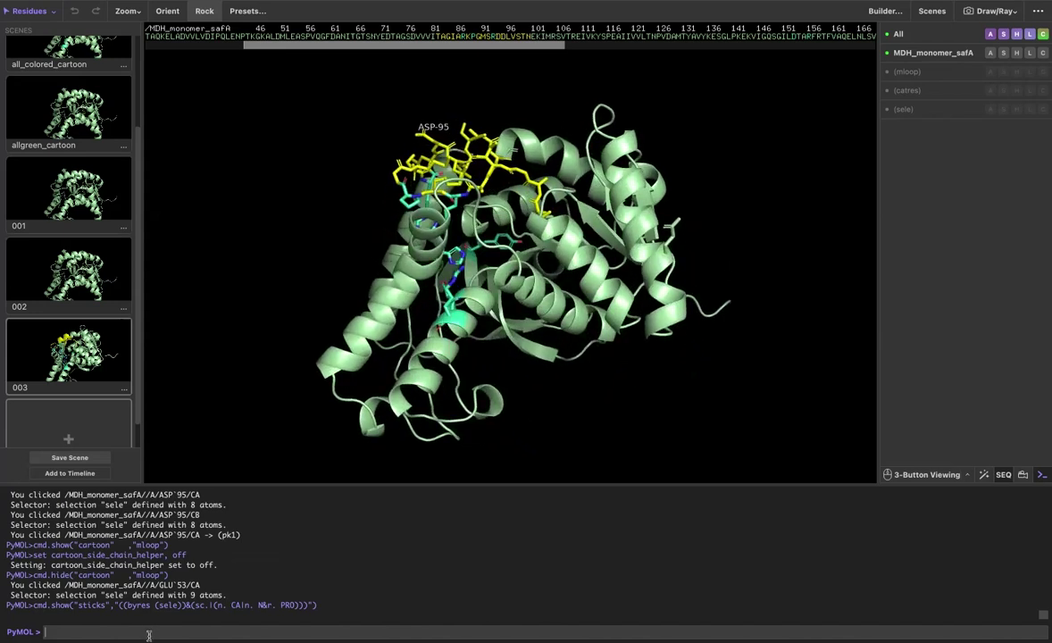
# Set cartoon_side_chain_helper to on and check it under Setting > Cartoon
pyautogui.press('Up')
pyautogui.press('Up')
pyautogui.press('Up')
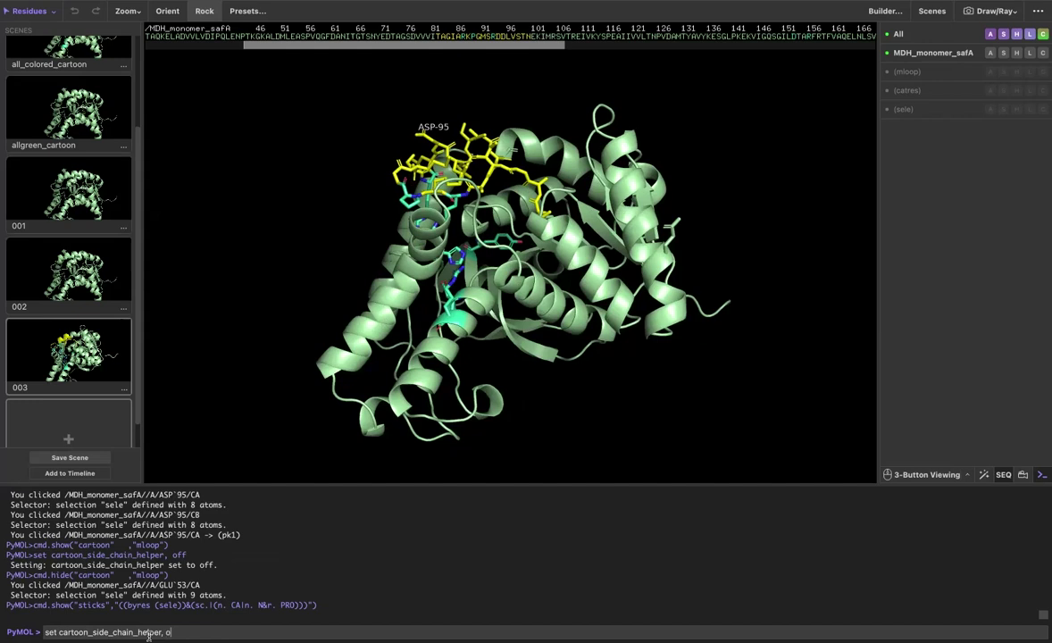
pyautogui.write('n')
pyautogui.press('Return')
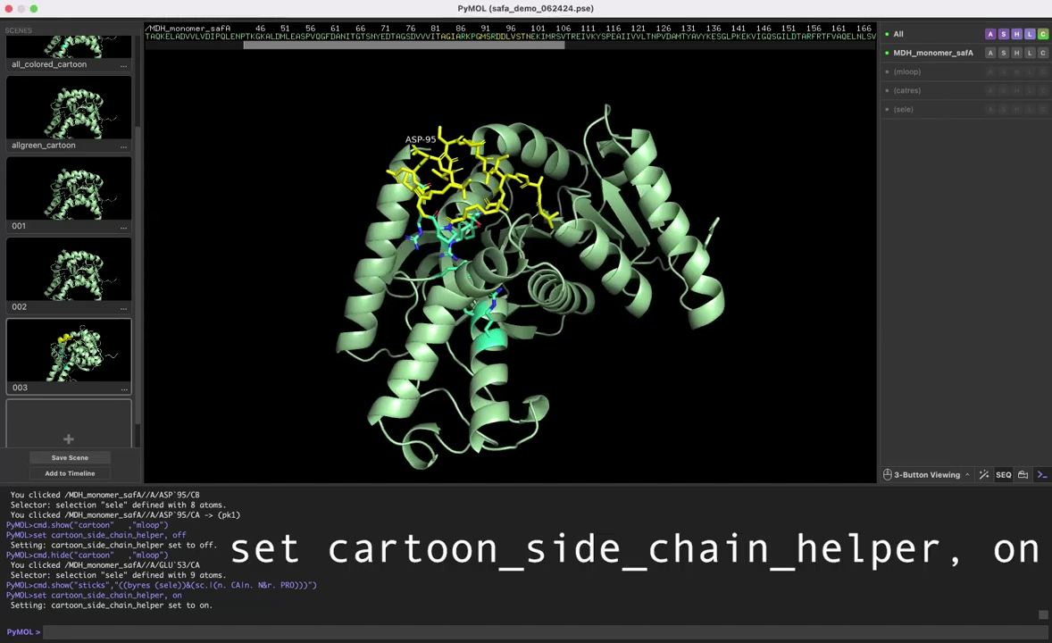
pyautogui.click(242, 2)
pyautogui.moveTo(295, 87)
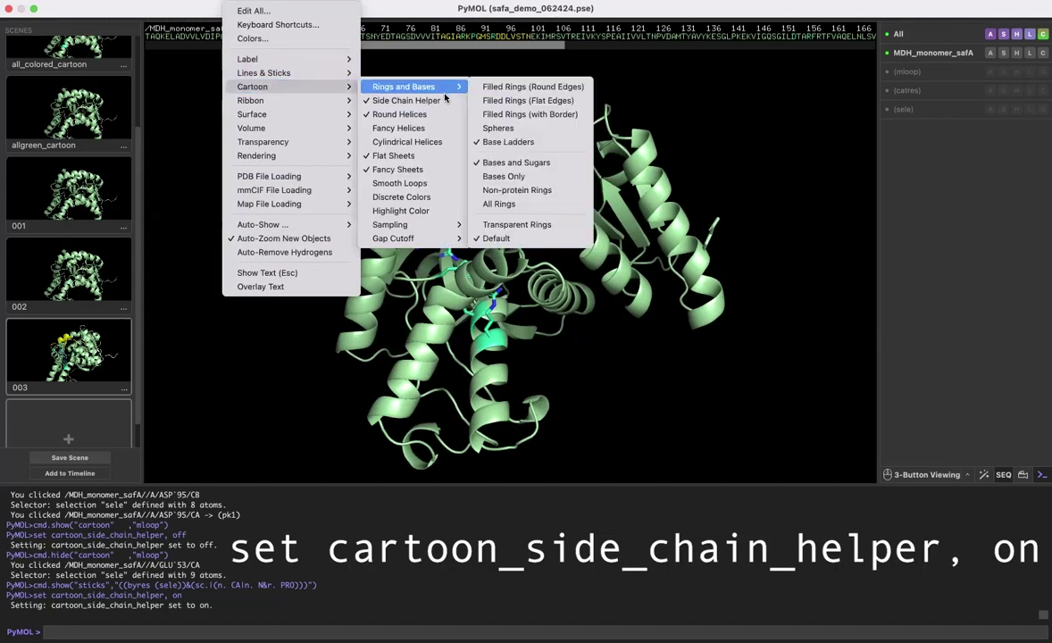